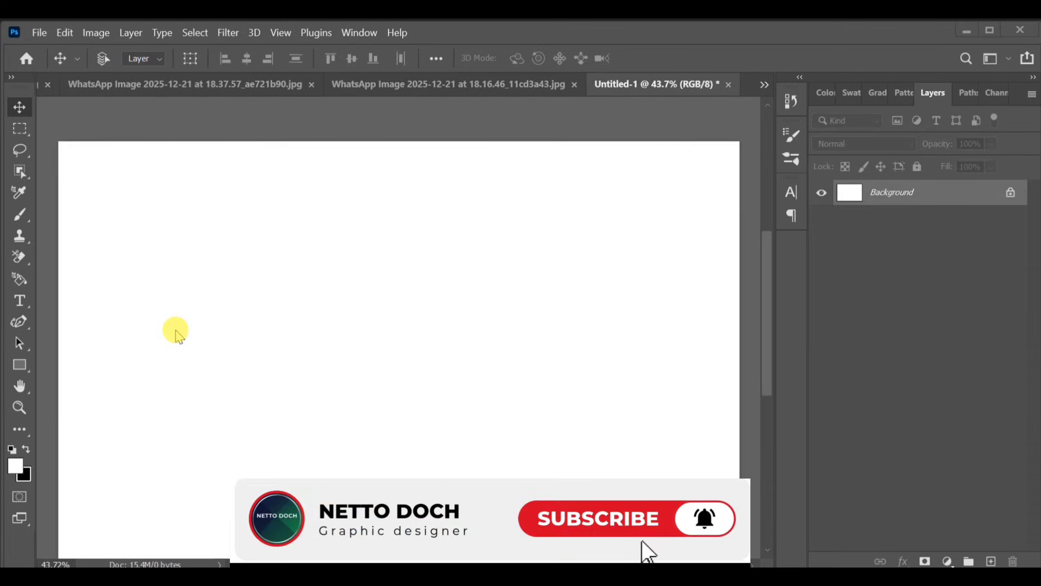
# Step: Place the portrait image WhatsApp Image 2025-12-29 at 15.44.21_3a188c03 as an embedded object and scale it to cover the white canvas
pyautogui.click(14, 129)
pyautogui.click(39, 36)
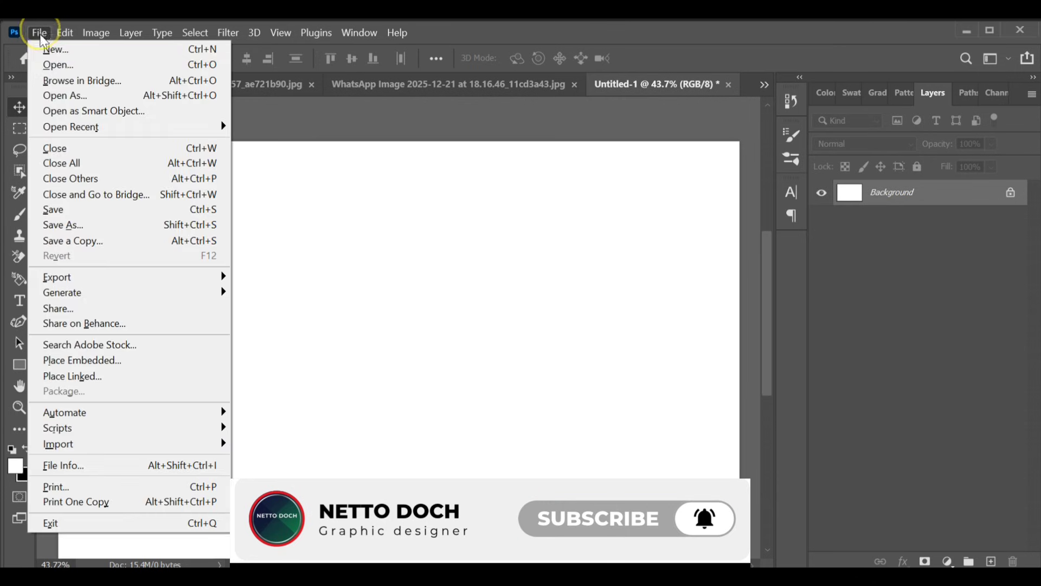
pyautogui.click(83, 362)
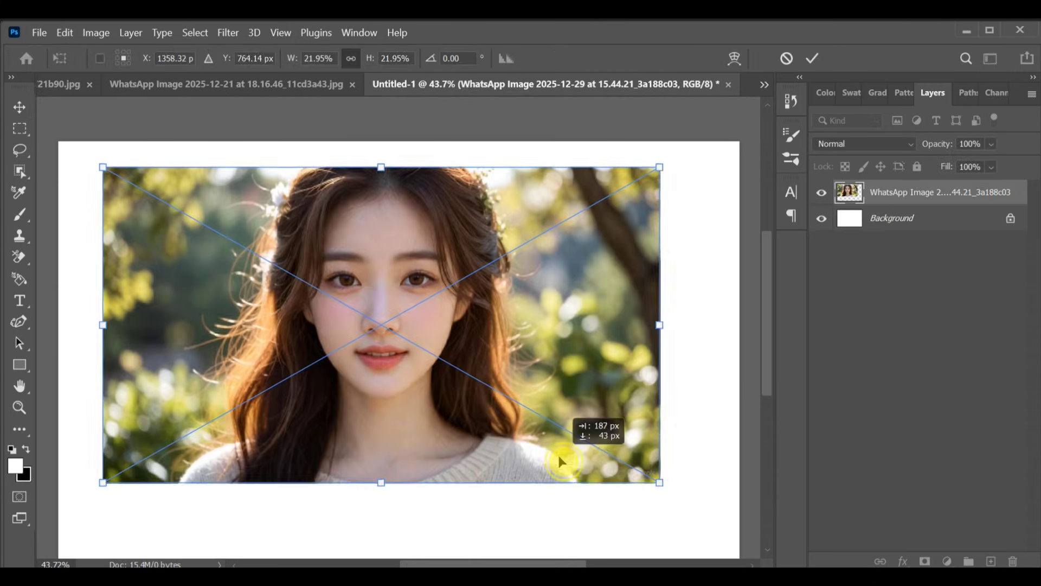
pyautogui.moveTo(558, 454); pyautogui.dragTo(574, 479)
pyautogui.moveTo(660, 502); pyautogui.dragTo(692, 561)
pyautogui.moveTo(462, 438); pyautogui.dragTo(411, 395)
pyautogui.moveTo(744, 467); pyautogui.dragTo(742, 537)
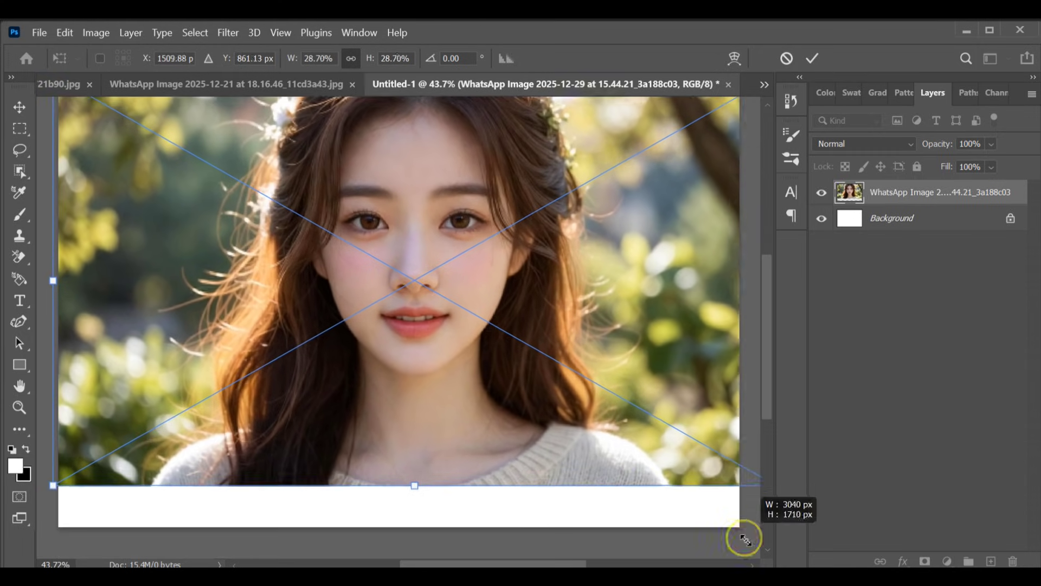
pyautogui.click(812, 59)
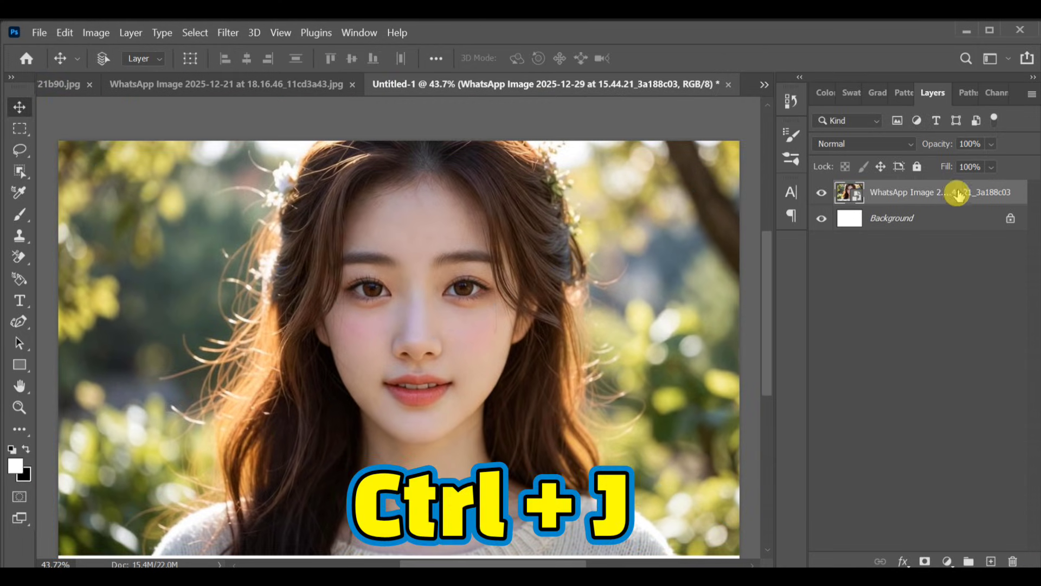
# Step: Duplicate the portrait layer and apply a Gaussian Blur with a 20 px radius to the copy
pyautogui.hotkey('ctrl', 'j')
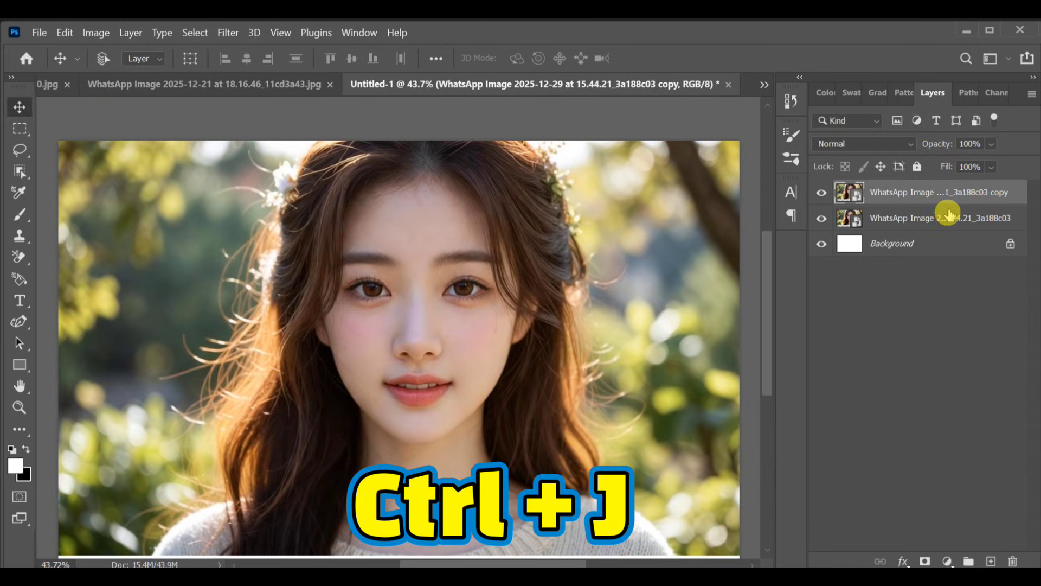
pyautogui.click(227, 33)
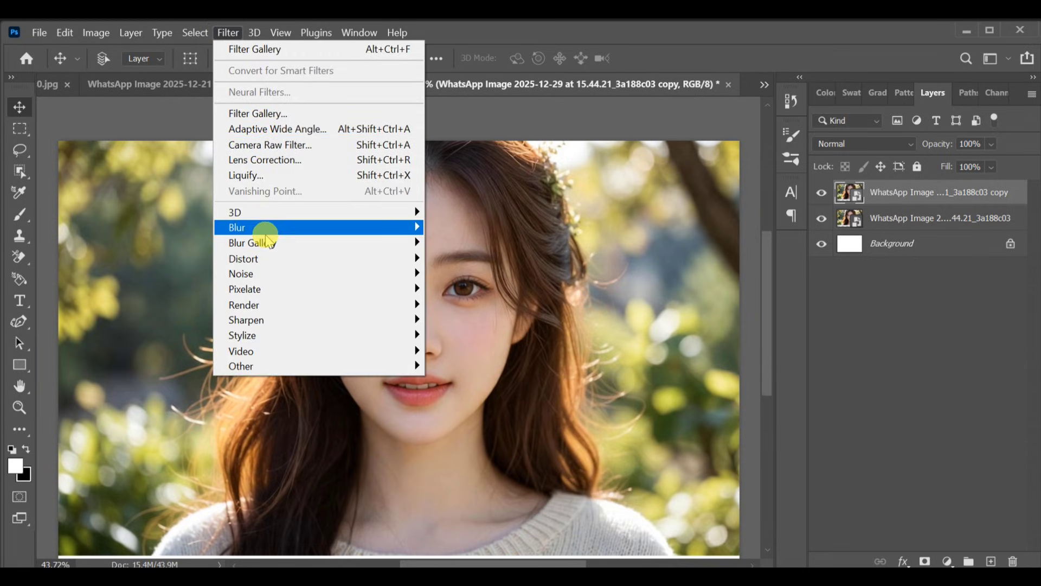
pyautogui.moveTo(278, 230)
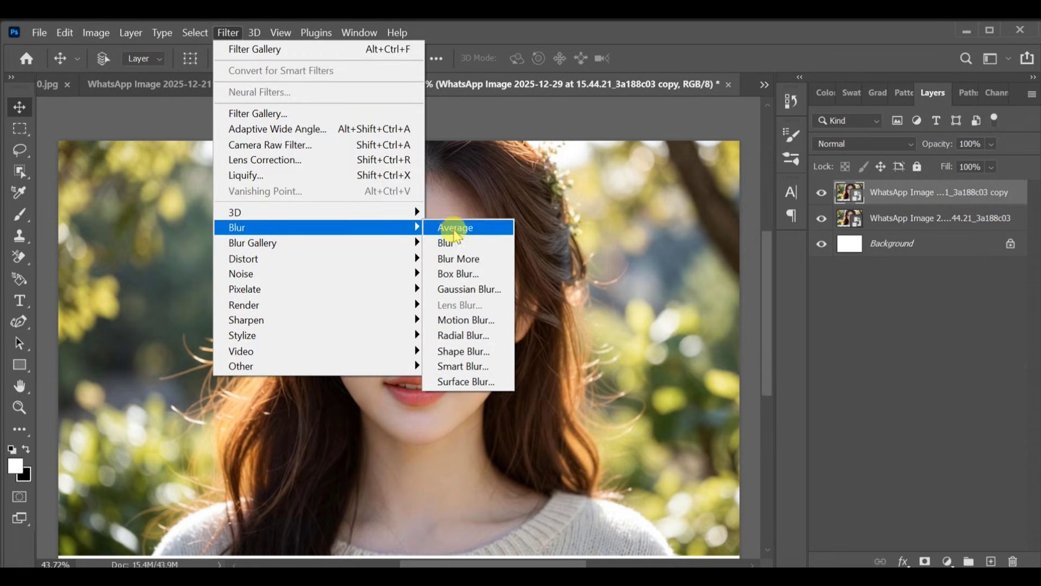
pyautogui.click(464, 289)
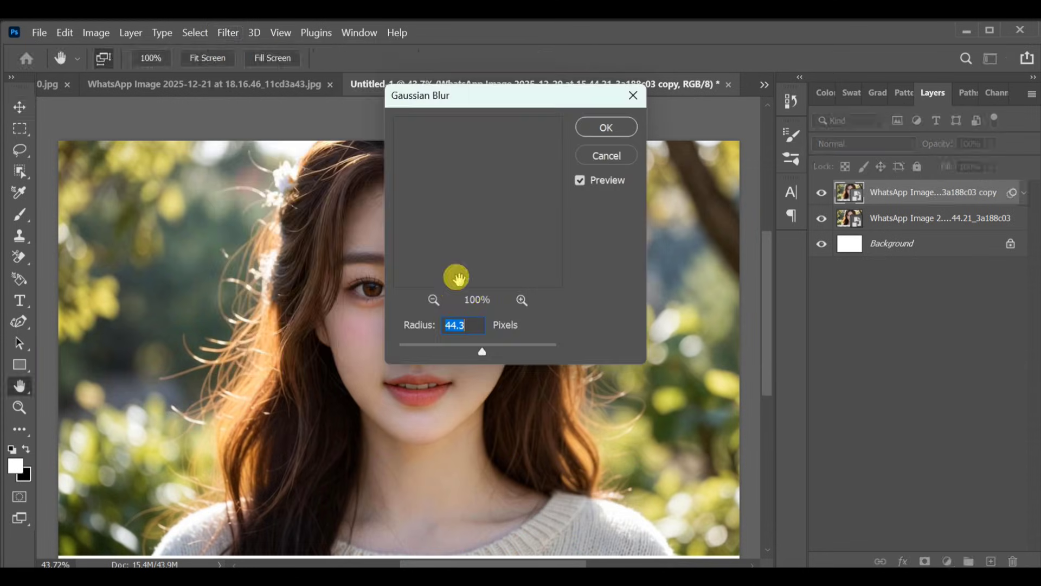
pyautogui.write('20')
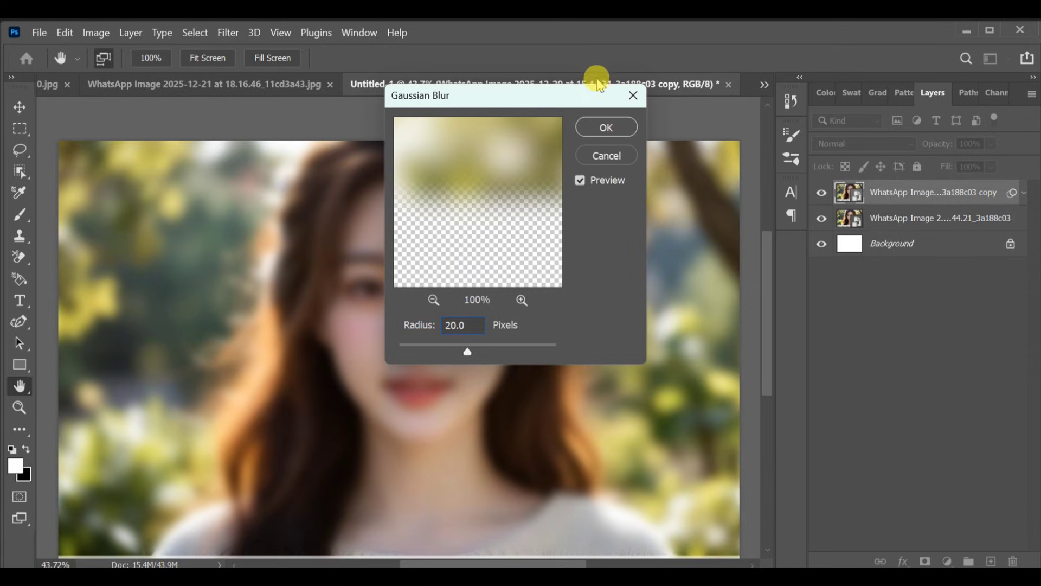
pyautogui.click(618, 128)
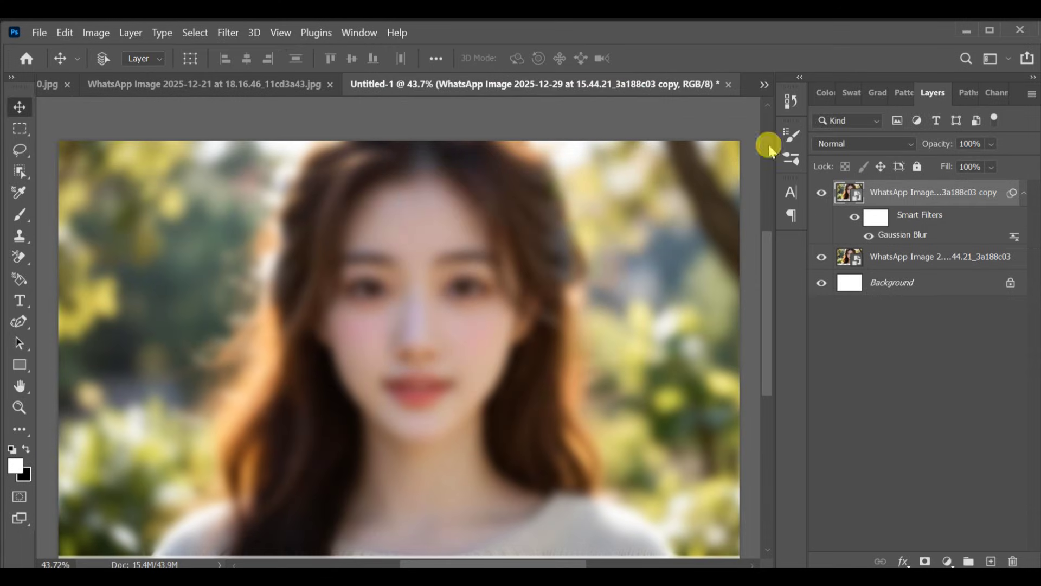
# Step: Draw a black rectangle shape of about 886 × 915 px over the face and round its corners
pyautogui.click(16, 373)
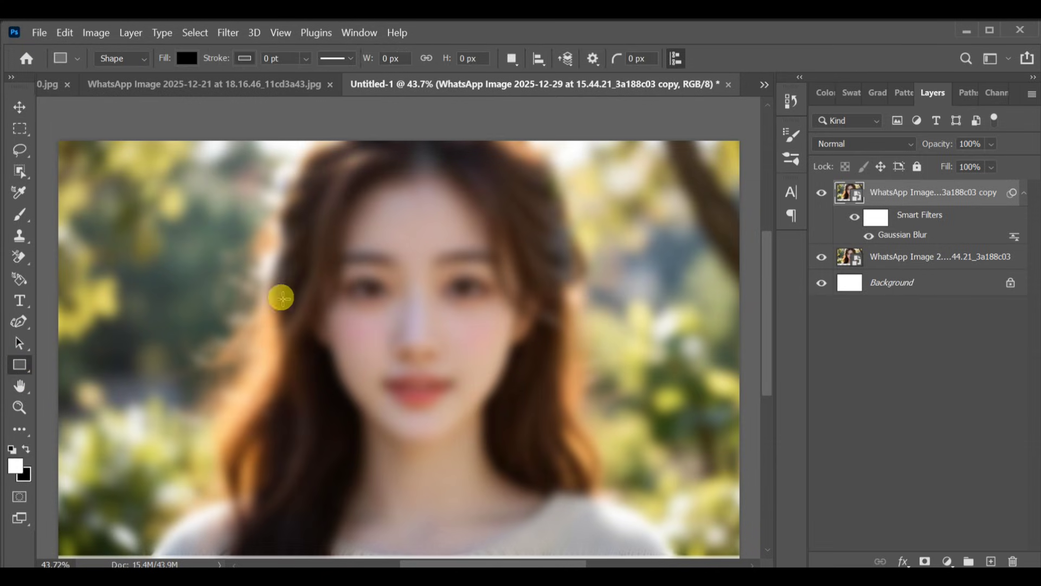
pyautogui.moveTo(307, 251); pyautogui.dragTo(514, 467)
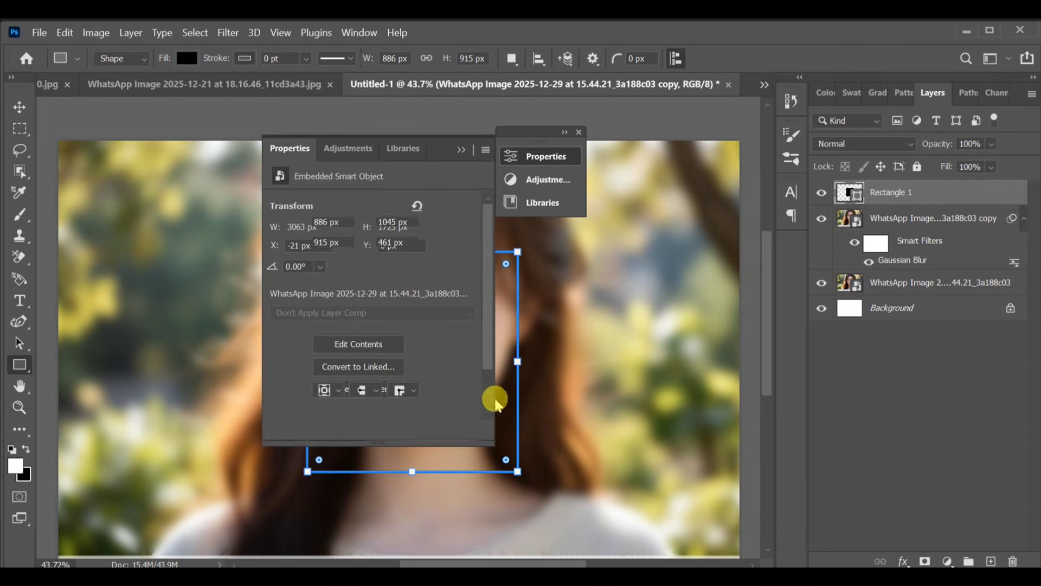
pyautogui.click(579, 132)
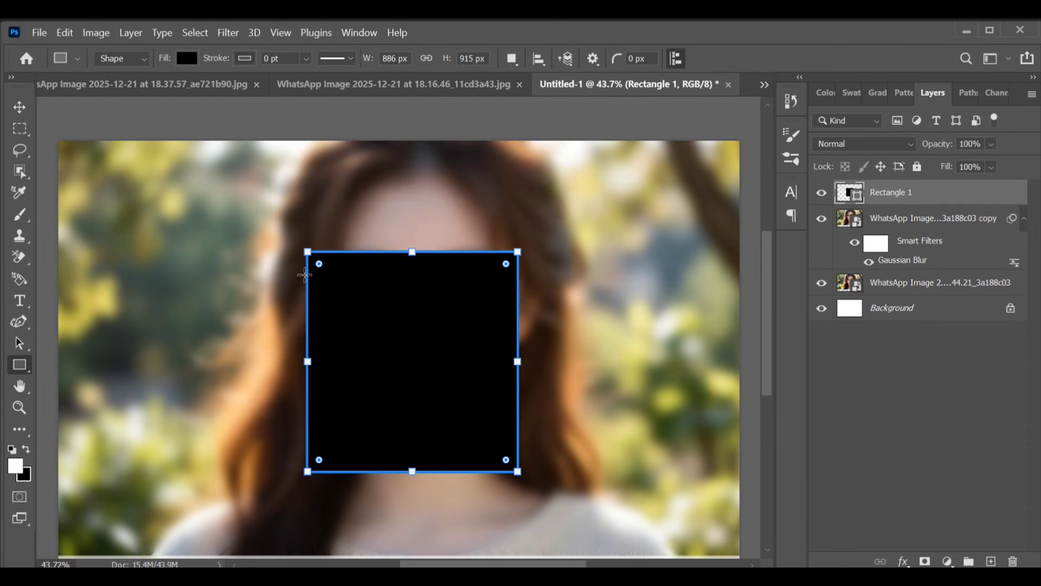
pyautogui.moveTo(320, 264); pyautogui.dragTo(333, 271)
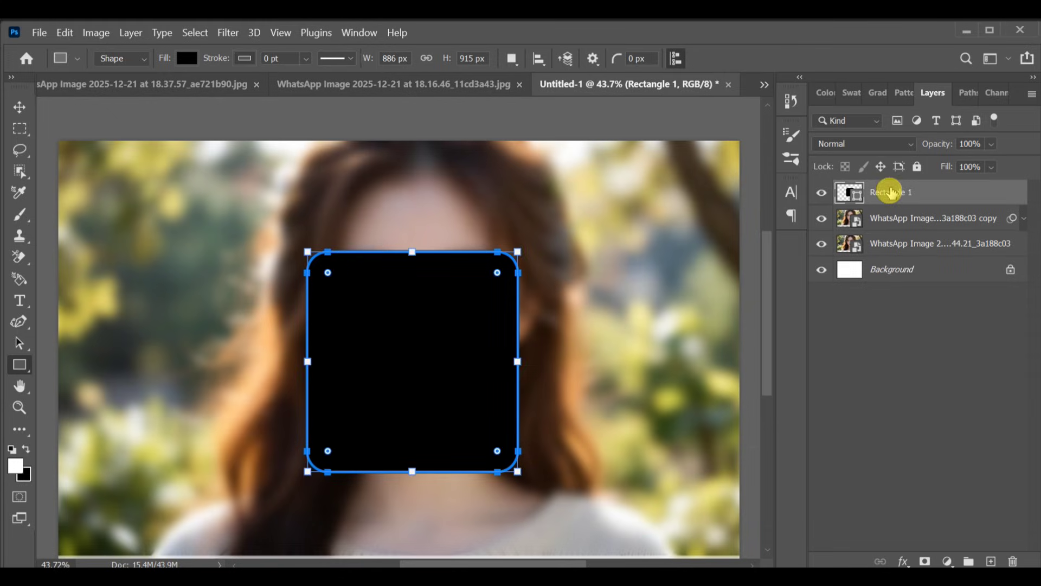
# Step: Clip the blurred portrait copy to the rectangle placed beneath it, and shrink the rectangle to about 804 × 803 px
pyautogui.moveTo(890, 190)
pyautogui.mouseDown()
pyautogui.moveTo(893, 219)
pyautogui.moveTo(892, 194)
pyautogui.mouseUp()
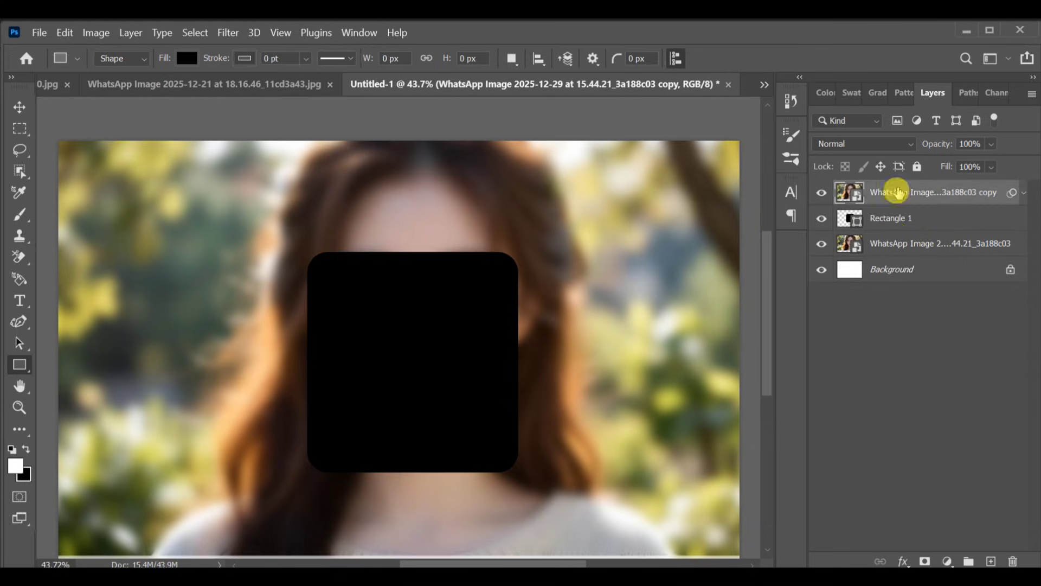
pyautogui.click(916, 215)
pyautogui.click(926, 199)
pyautogui.rightClick(927, 198)
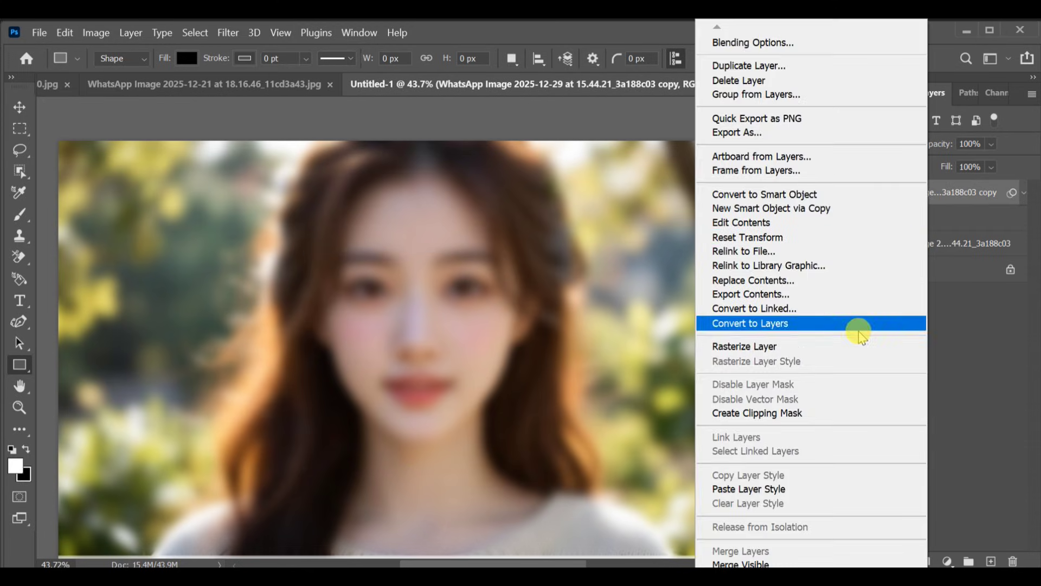
pyautogui.click(801, 413)
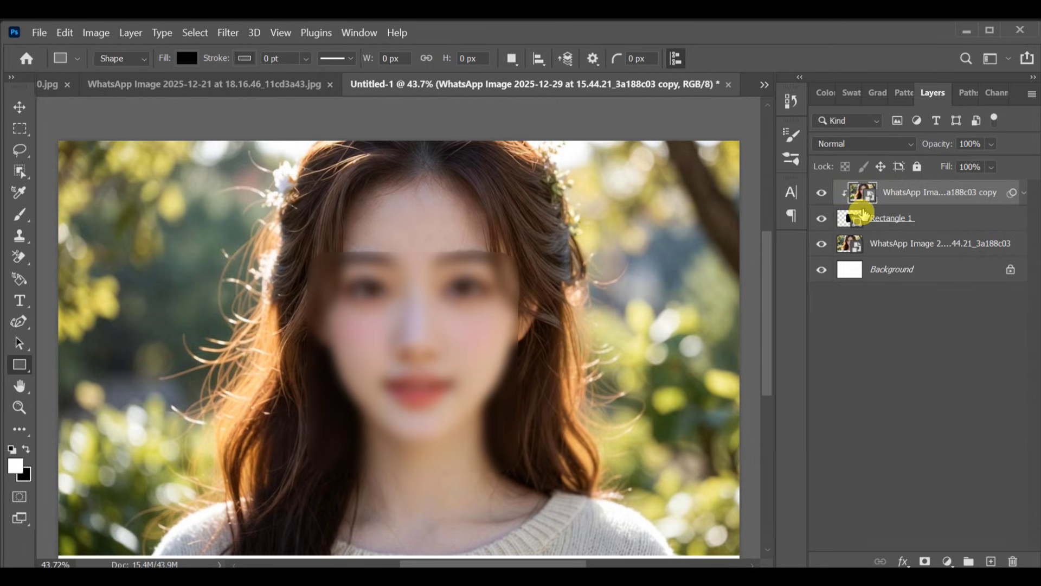
pyautogui.click(852, 223)
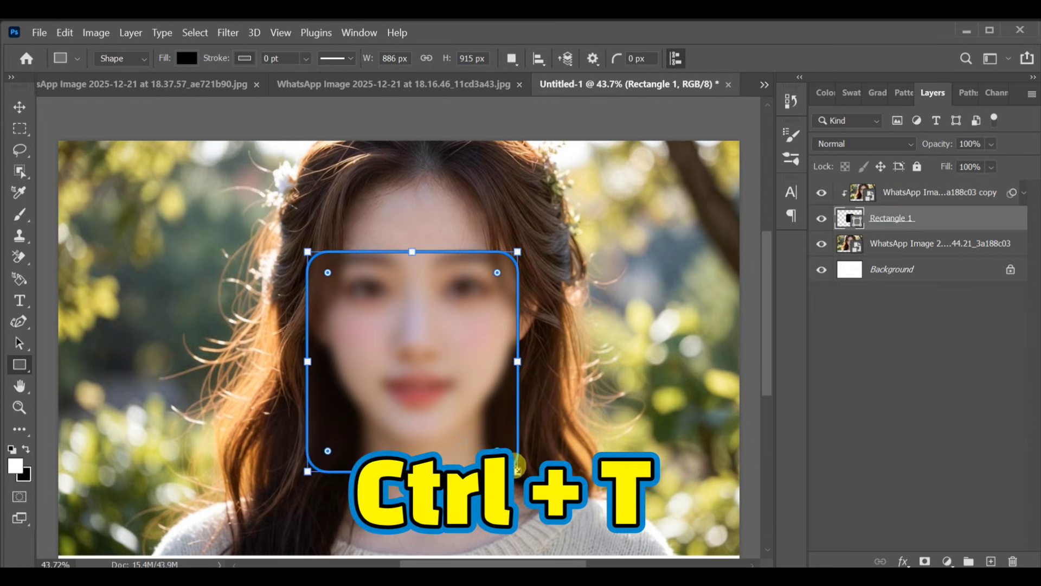
pyautogui.moveTo(518, 471); pyautogui.dragTo(495, 442)
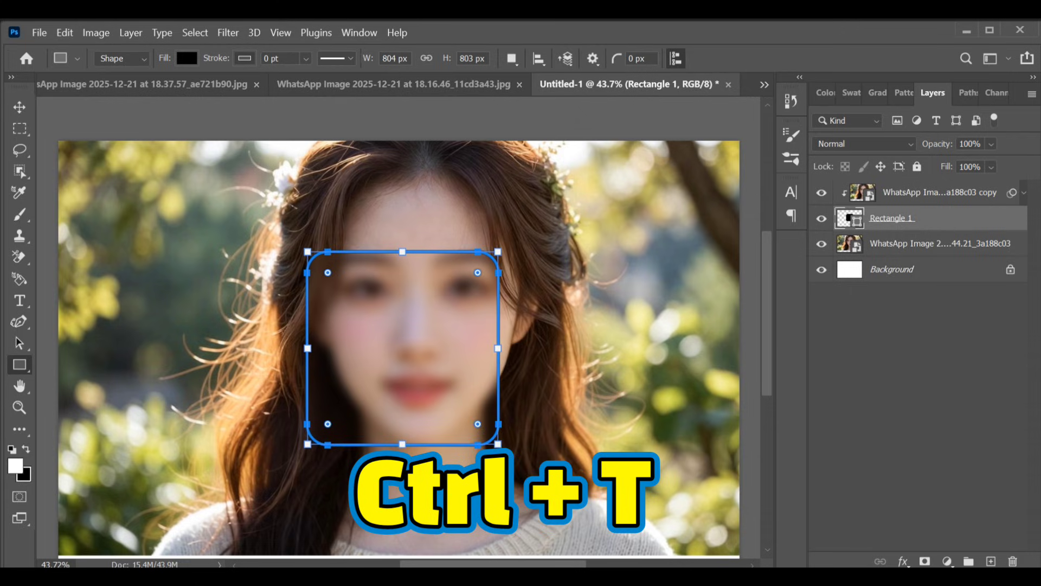
# Step: Add a Stroke effect to the rectangle with 1 px size, Outside position and 90% opacity
pyautogui.click(901, 562)
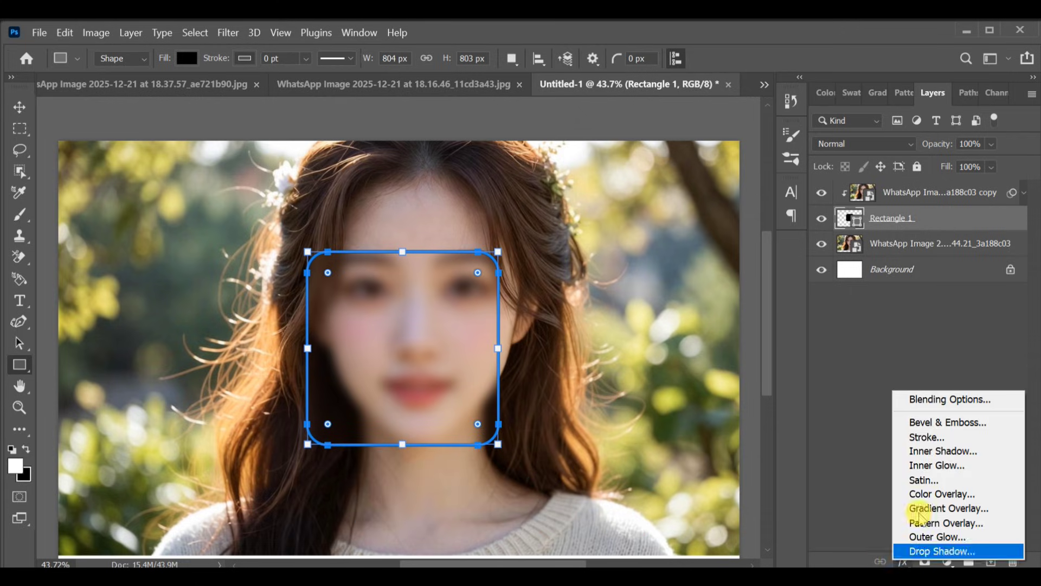
pyautogui.click(947, 435)
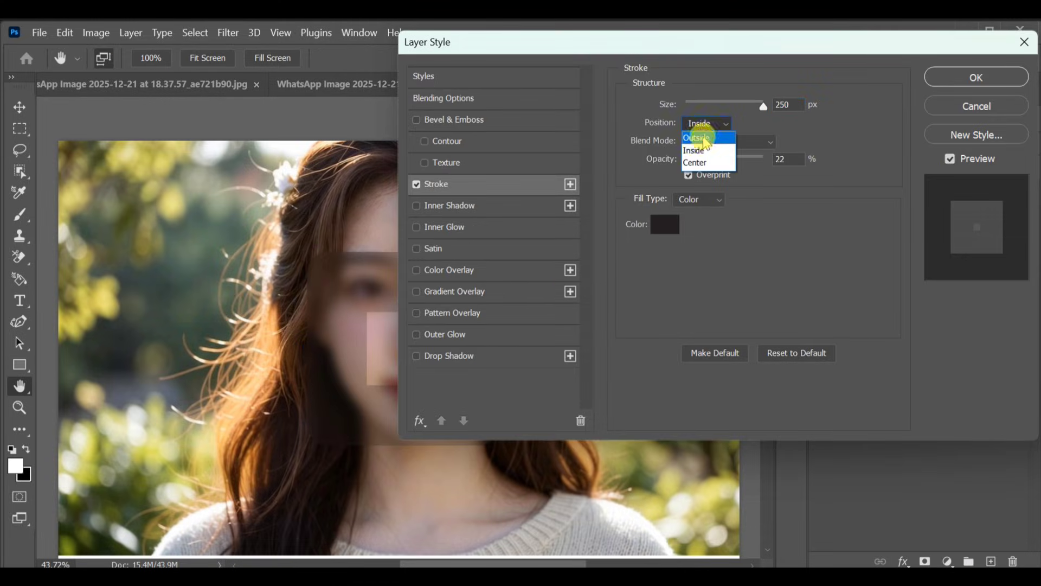
pyautogui.click(712, 138)
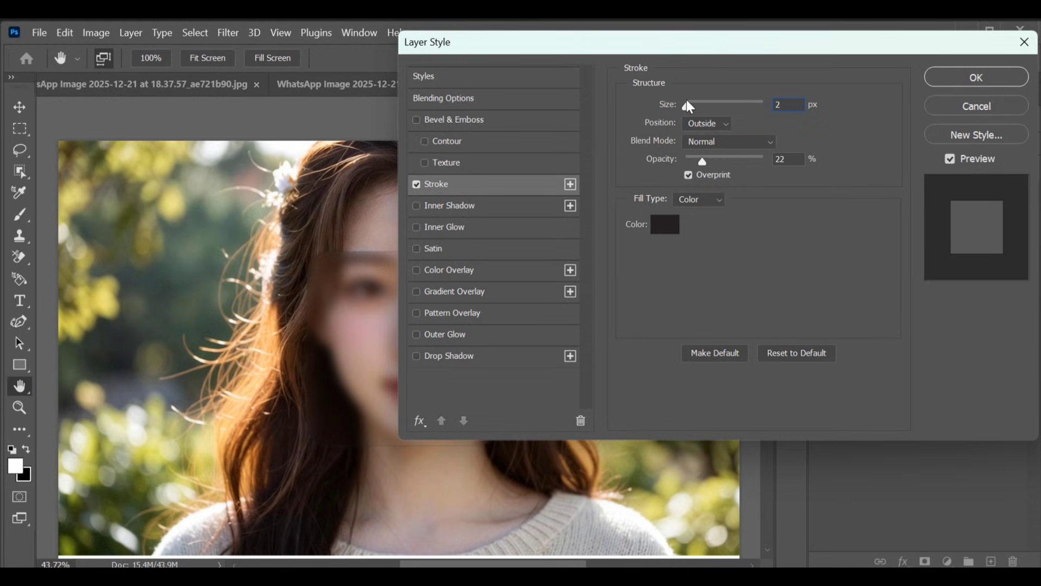
pyautogui.moveTo(702, 161); pyautogui.dragTo(756, 171)
# Step: Set the stroke colour to white, using ANPA 70-2 AdPro from the ANPA Color book
pyautogui.click(663, 226)
pyautogui.click(662, 115)
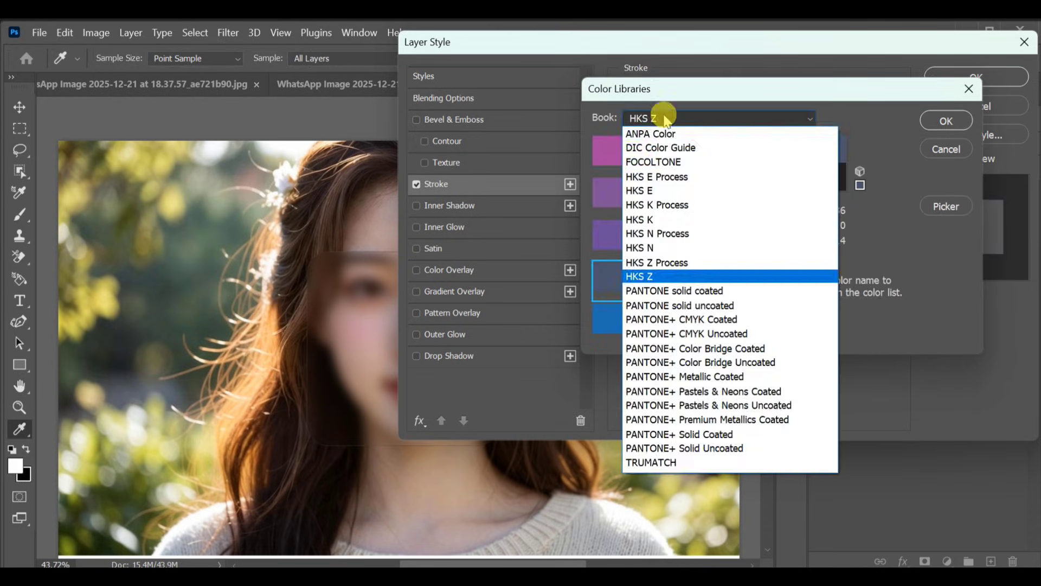
pyautogui.click(670, 132)
pyautogui.click(678, 150)
pyautogui.click(770, 172)
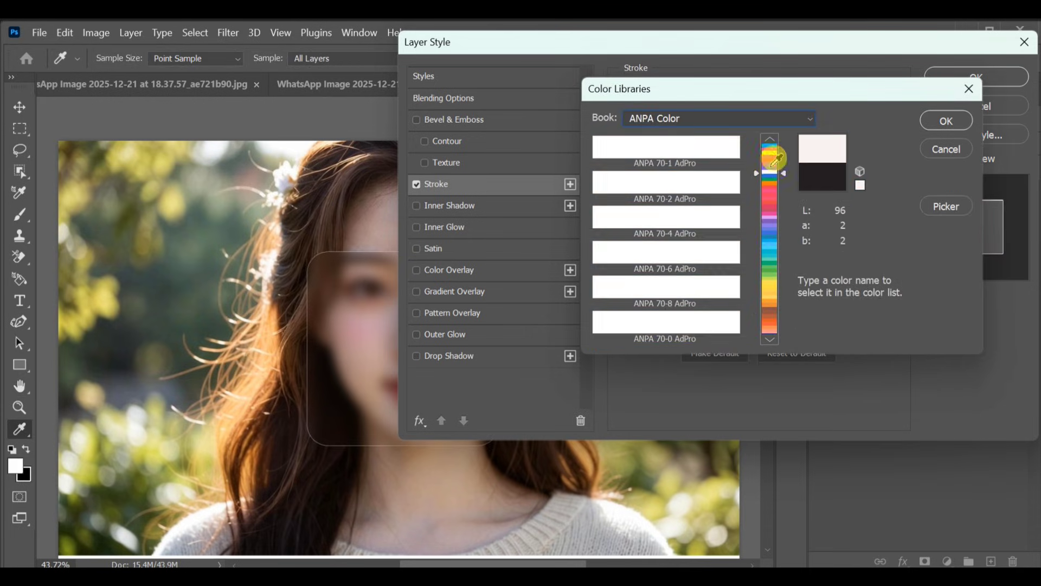
pyautogui.click(716, 187)
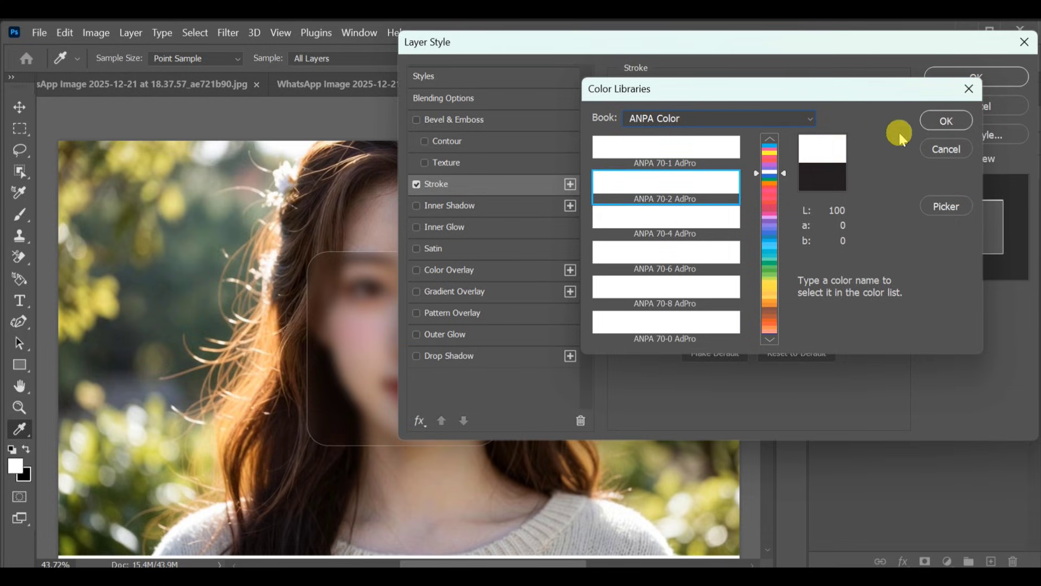
pyautogui.click(946, 121)
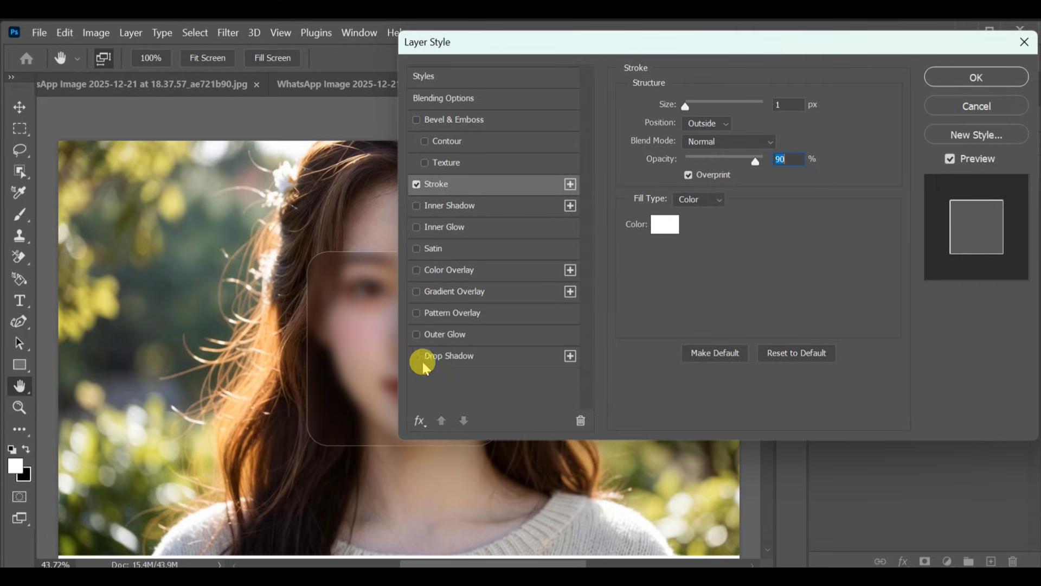
# Step: Add a Drop Shadow to the rectangle with 60% opacity, 40° angle, 40 px distance, 0% spread and 32 px size
pyautogui.click(460, 358)
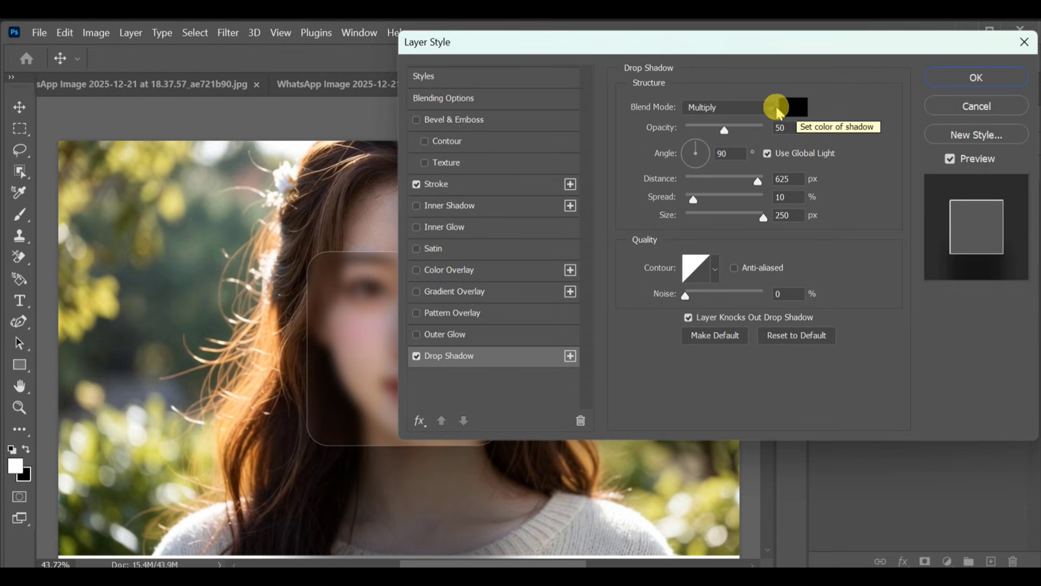
pyautogui.moveTo(730, 131)
pyautogui.mouseDown()
pyautogui.moveTo(704, 139)
pyautogui.moveTo(704, 154)
pyautogui.moveTo(715, 138)
pyautogui.mouseUp()
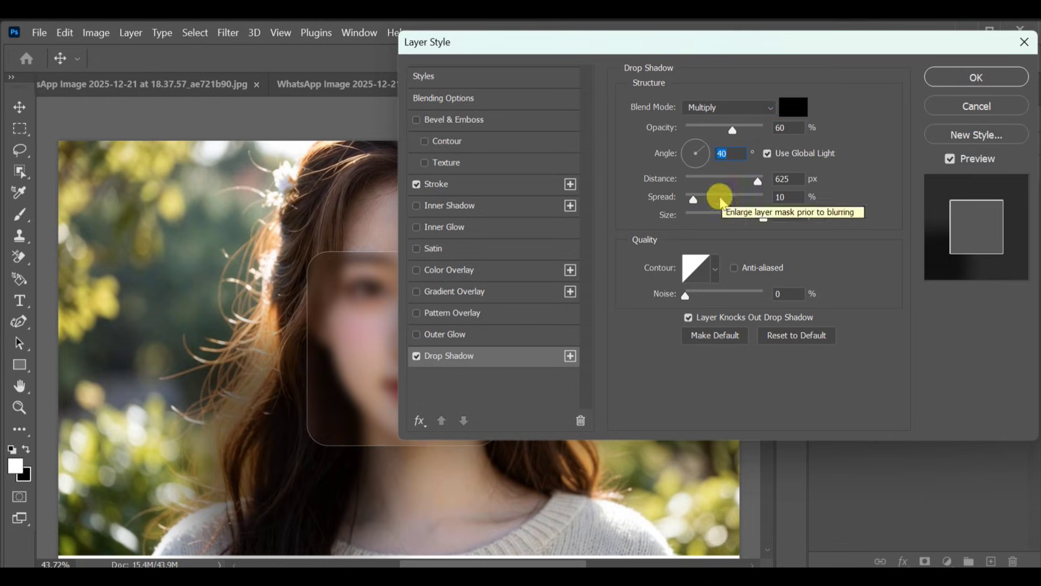
pyautogui.click(732, 182)
pyautogui.moveTo(720, 183); pyautogui.dragTo(675, 196)
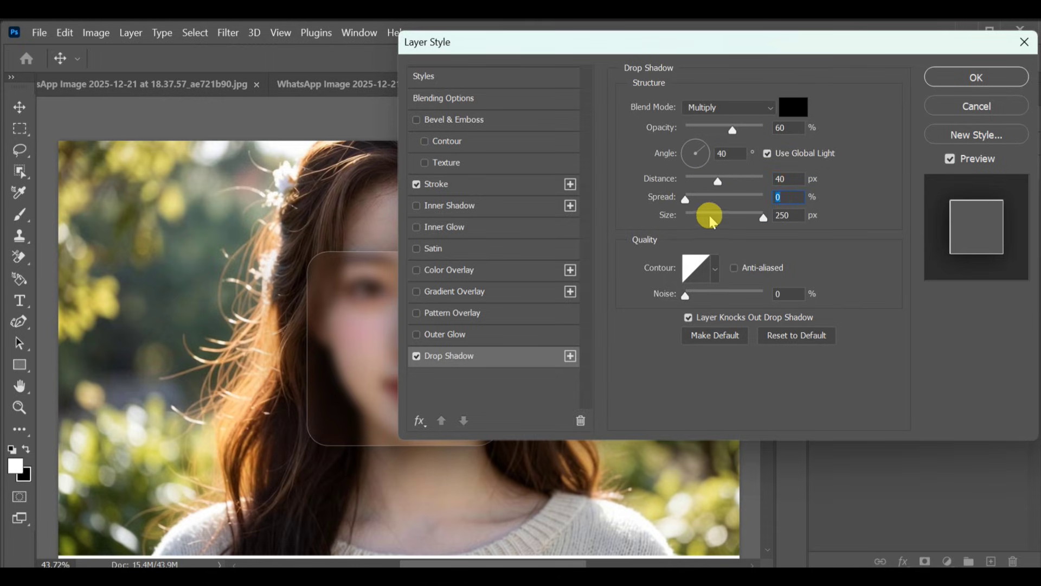
pyautogui.moveTo(768, 221); pyautogui.dragTo(700, 221)
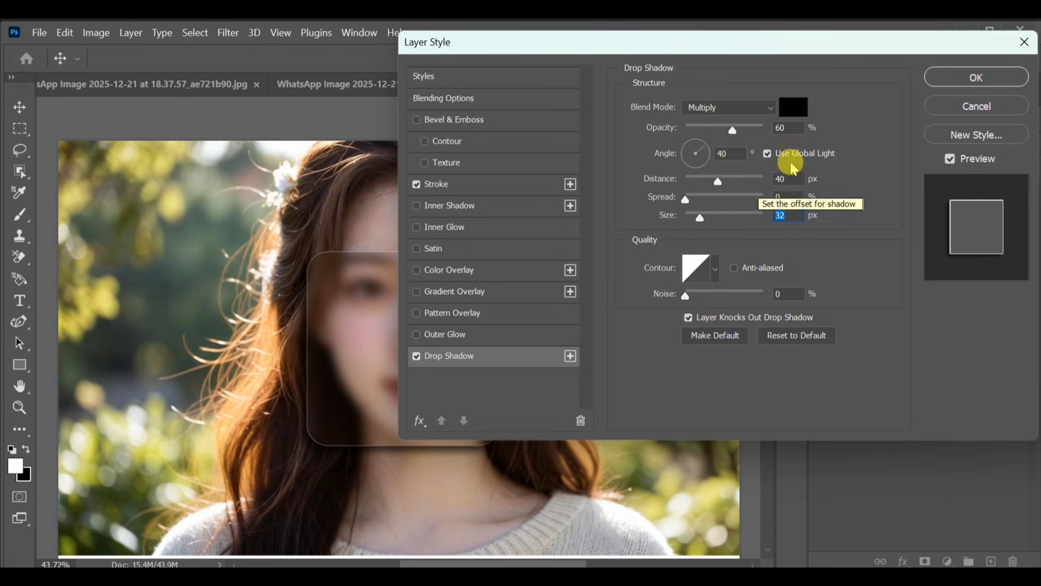
# Step: Set the drop shadow colour to cc9999 and apply the layer styles to the rectangle
pyautogui.click(791, 116)
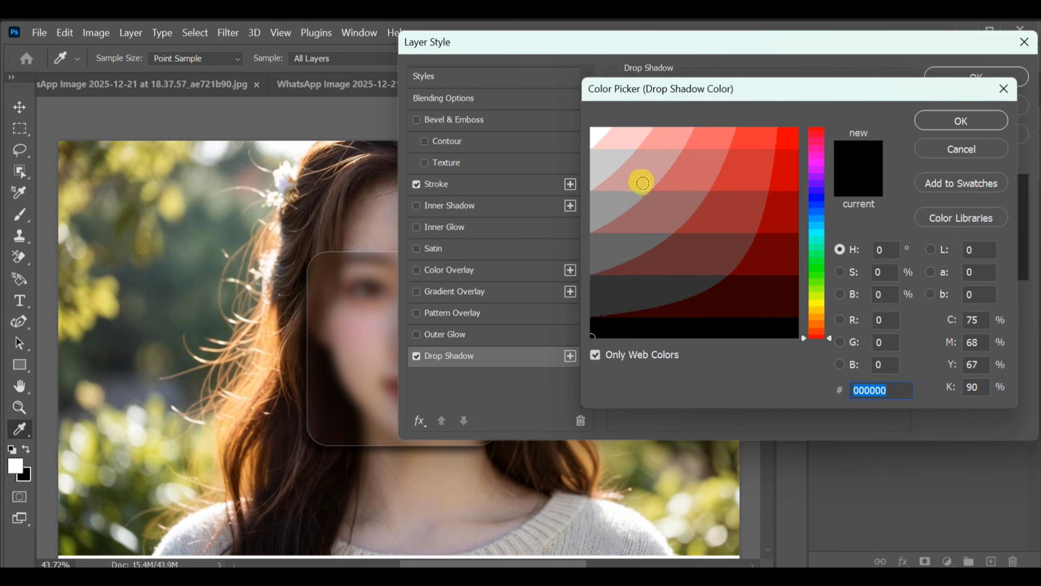
pyautogui.click(650, 157)
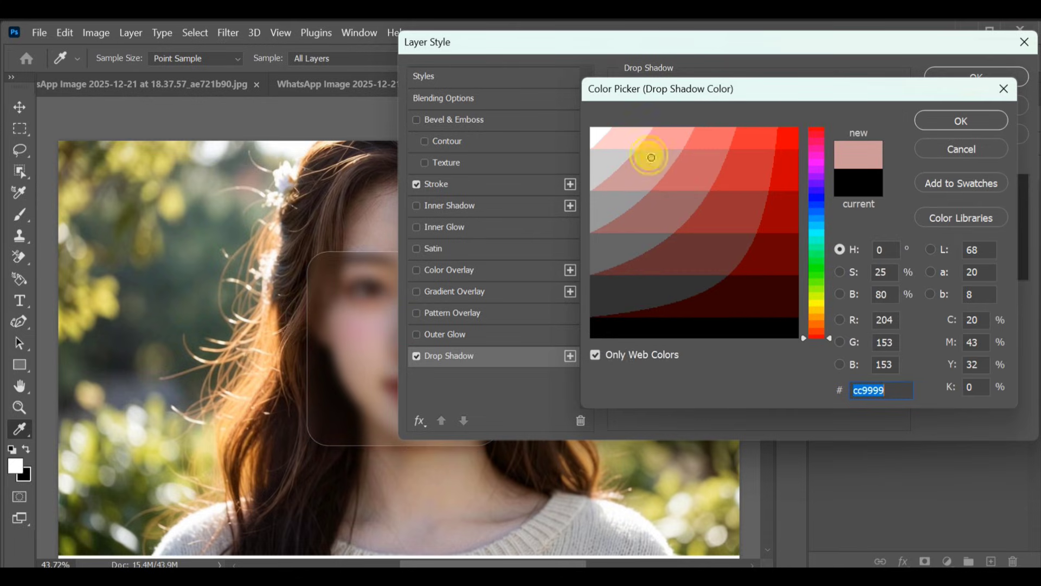
pyautogui.click(959, 118)
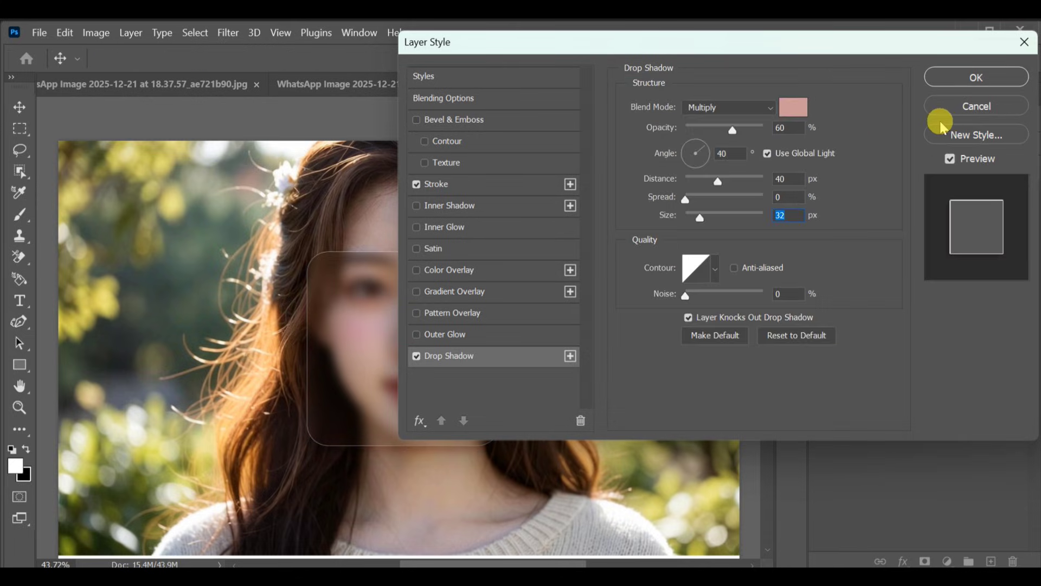
pyautogui.click(964, 76)
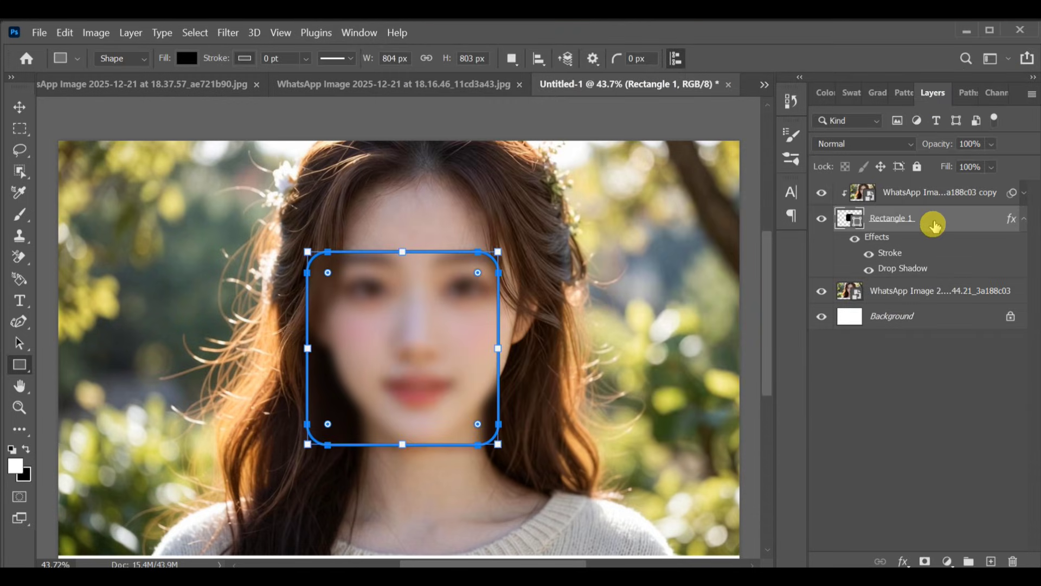
# Step: Add a new layer above the blurred portrait copy and release it from the clipping mask
pyautogui.click(992, 561)
pyautogui.moveTo(900, 217); pyautogui.dragTo(870, 189)
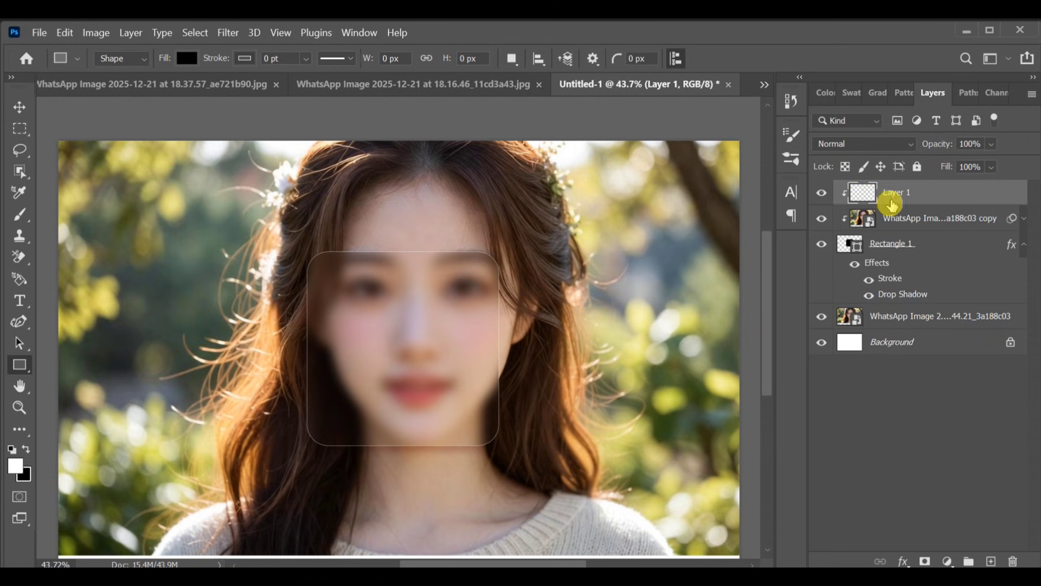
pyautogui.rightClick(927, 194)
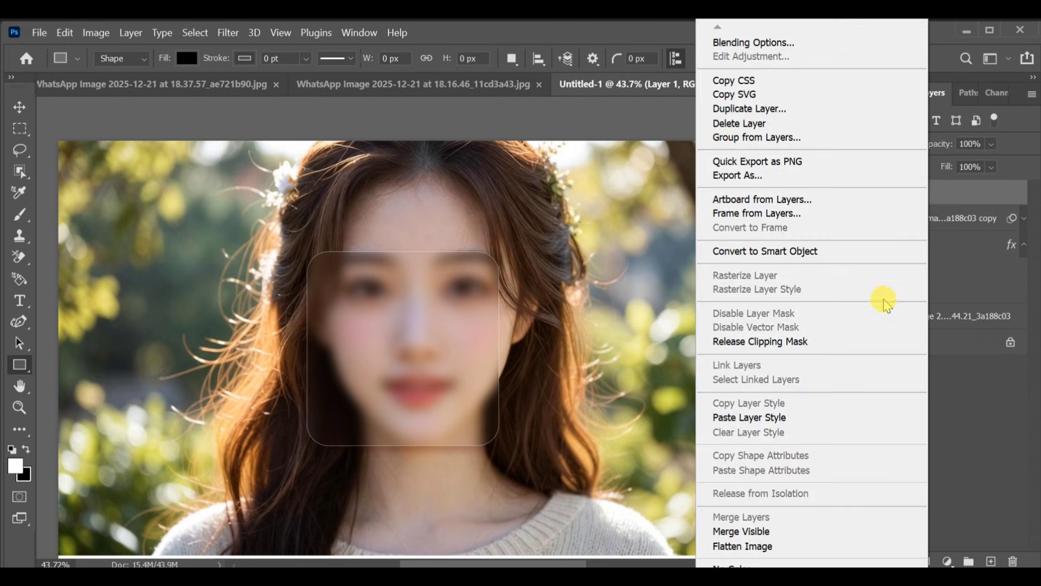
pyautogui.click(806, 340)
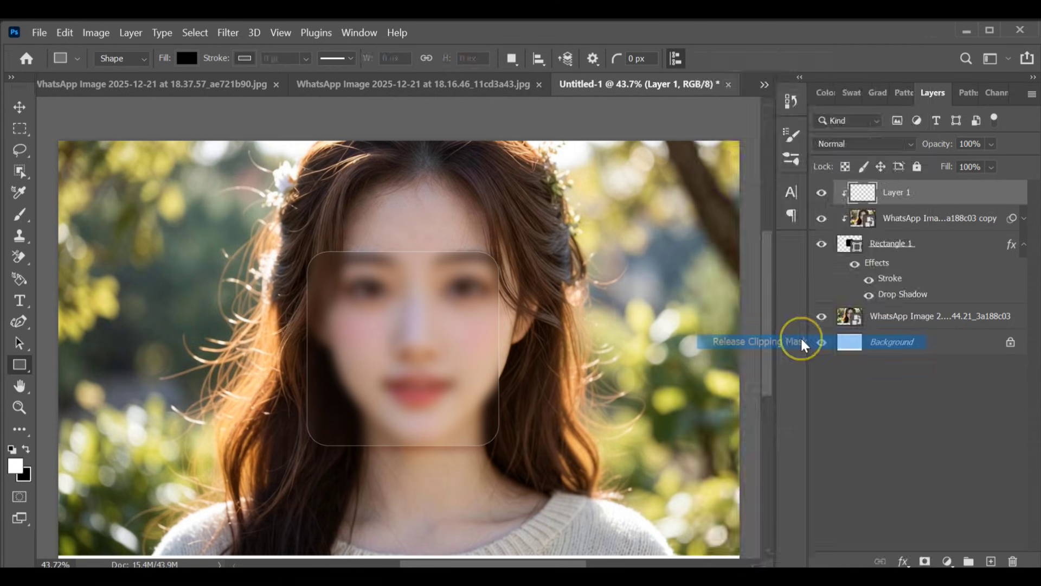
# Step: Add the white paragraph text "NETTO DOCH" on the new layer, enlarging the text box to fit it on one line
pyautogui.click(19, 300)
pyautogui.moveTo(240, 204); pyautogui.dragTo(581, 355)
pyautogui.write('NETTO')
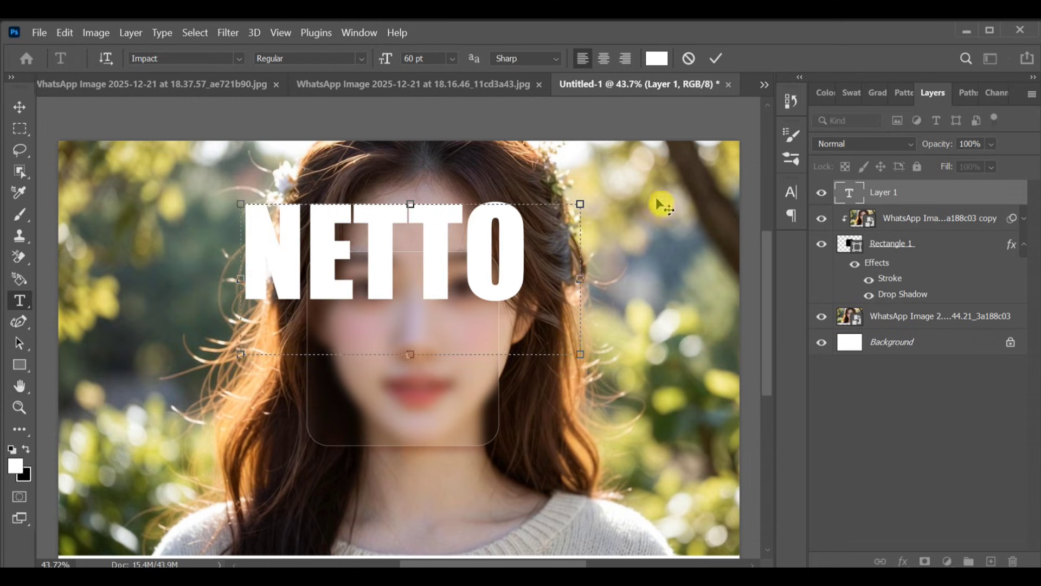
pyautogui.click(719, 59)
pyautogui.moveTo(580, 354); pyautogui.dragTo(805, 503)
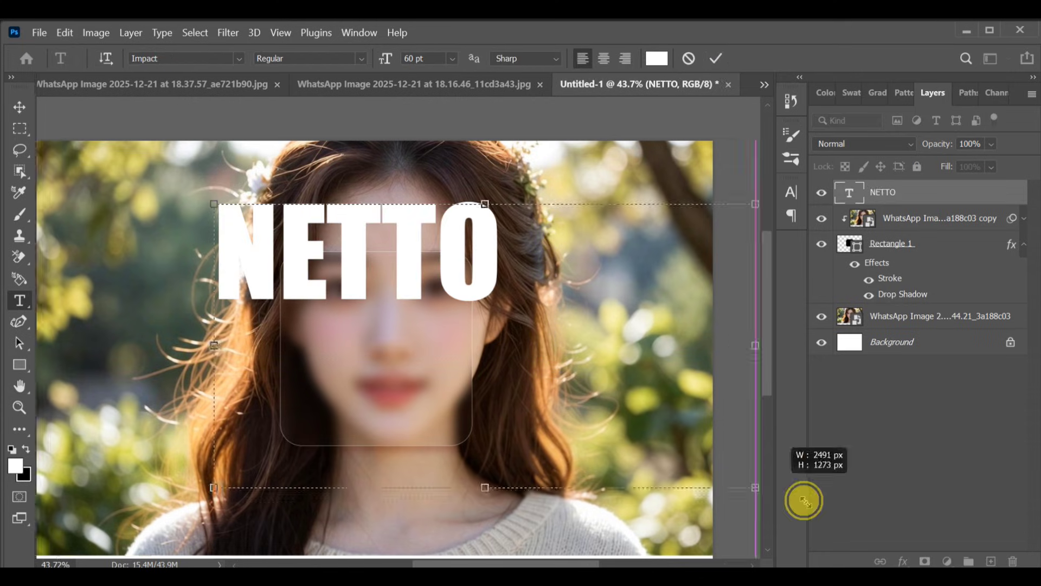
pyautogui.write('DOC')
pyautogui.moveTo(141, 204); pyautogui.dragTo(61, 181)
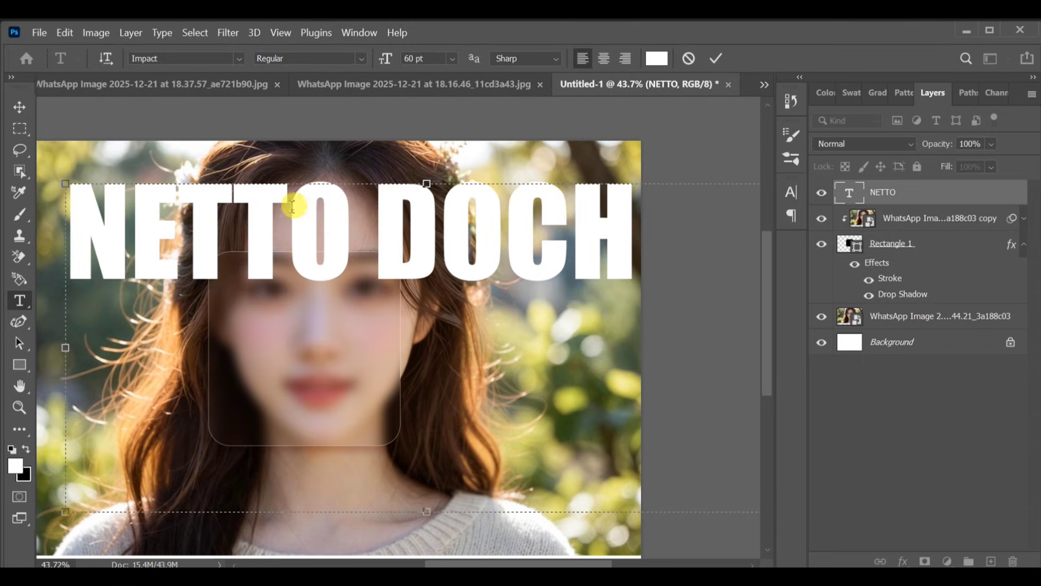
pyautogui.click(514, 181)
# Step: Scale the NETTO DOCH text to 23.93% and place it inside the upper part of the frosted rectangle
pyautogui.hotkey('ctrl', 't')
pyautogui.moveTo(426, 508); pyautogui.dragTo(380, 264)
pyautogui.moveTo(425, 220); pyautogui.dragTo(334, 321)
pyautogui.moveTo(431, 377); pyautogui.dragTo(403, 364)
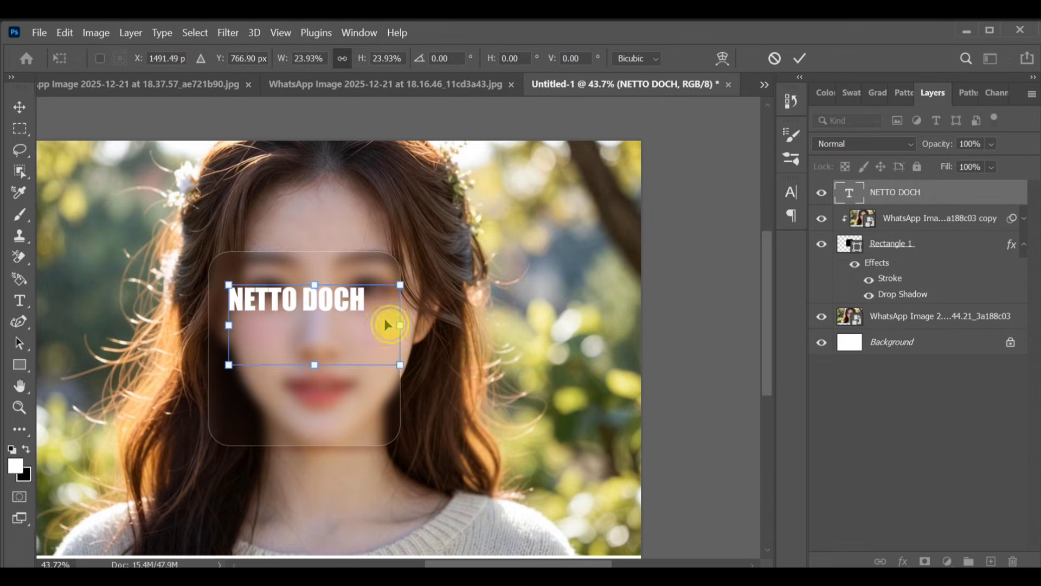
pyautogui.moveTo(384, 320); pyautogui.dragTo(385, 301)
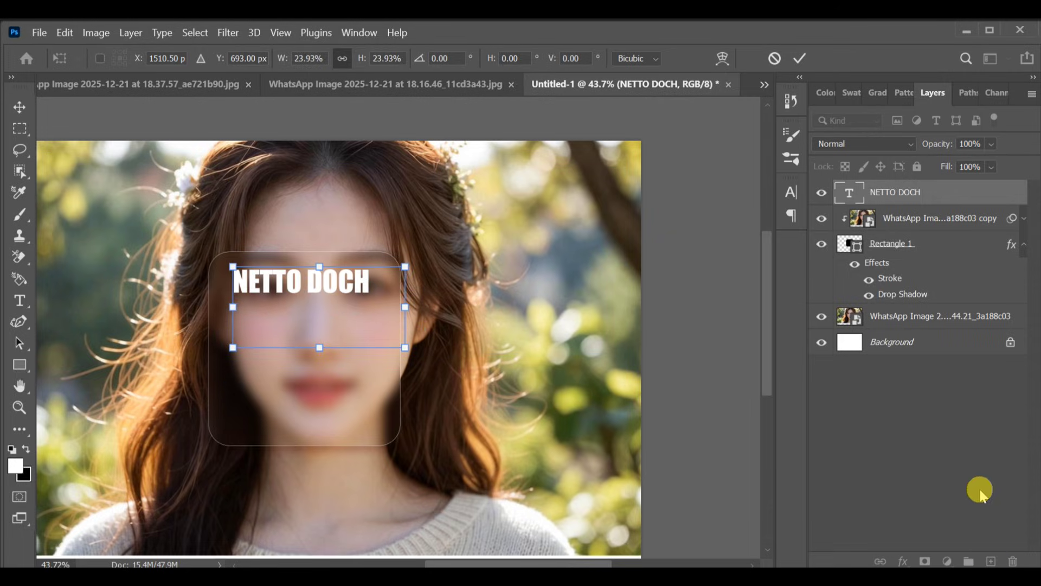
pyautogui.click(800, 58)
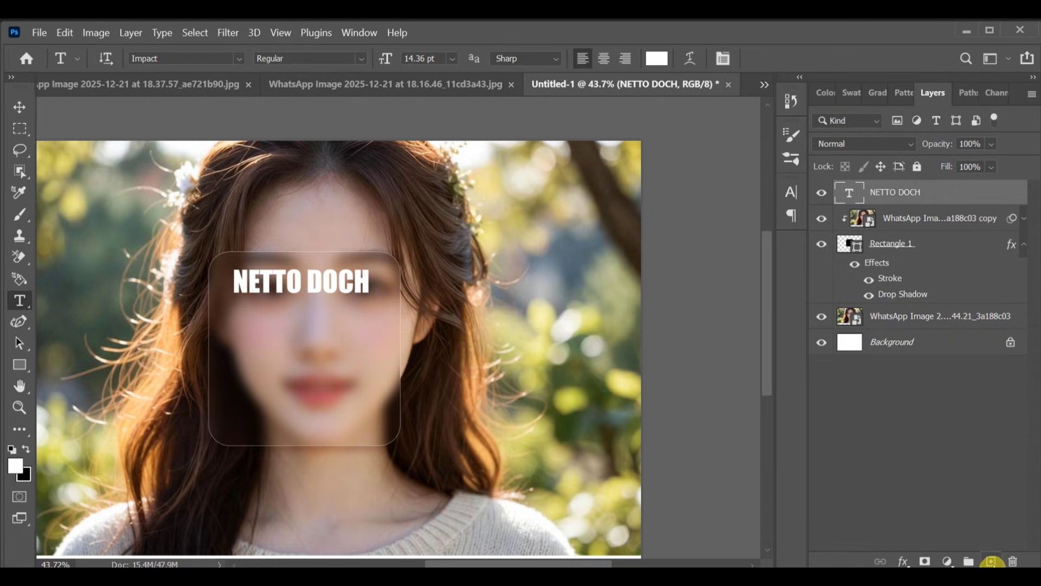
# Step: Add the text "MORPHISM" on a new layer, resizing its text box so the word fits on one line
pyautogui.click(992, 561)
pyautogui.moveTo(257, 347)
pyautogui.mouseDown()
pyautogui.moveTo(337, 393)
pyautogui.moveTo(506, 417)
pyautogui.mouseUp()
pyautogui.write('M')
pyautogui.moveTo(257, 347); pyautogui.dragTo(38, 140)
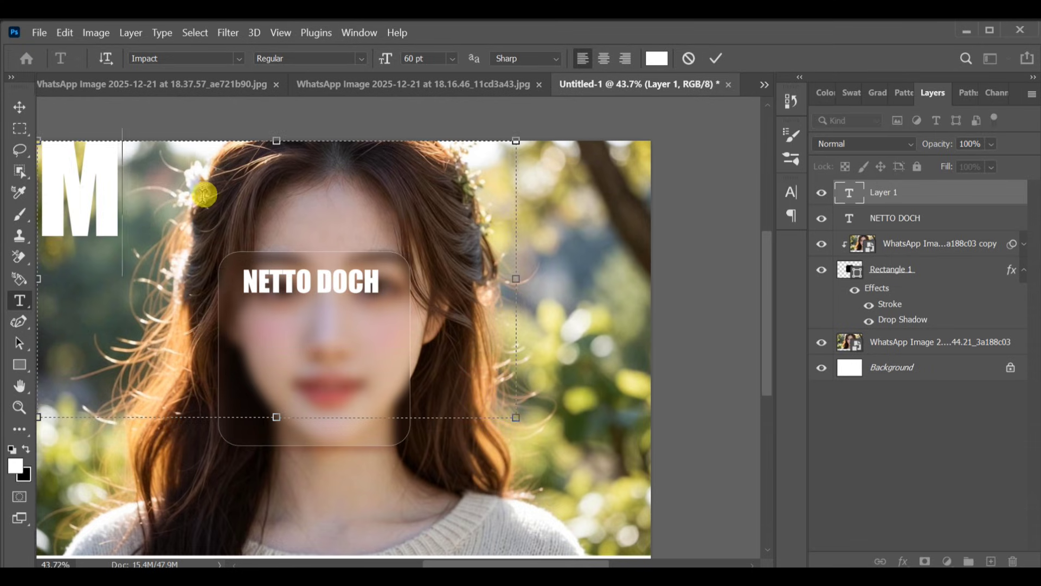
pyautogui.write('ORP')
pyautogui.moveTo(277, 416); pyautogui.dragTo(255, 308)
pyautogui.moveTo(514, 231); pyautogui.dragTo(737, 238)
pyautogui.write('HISM')
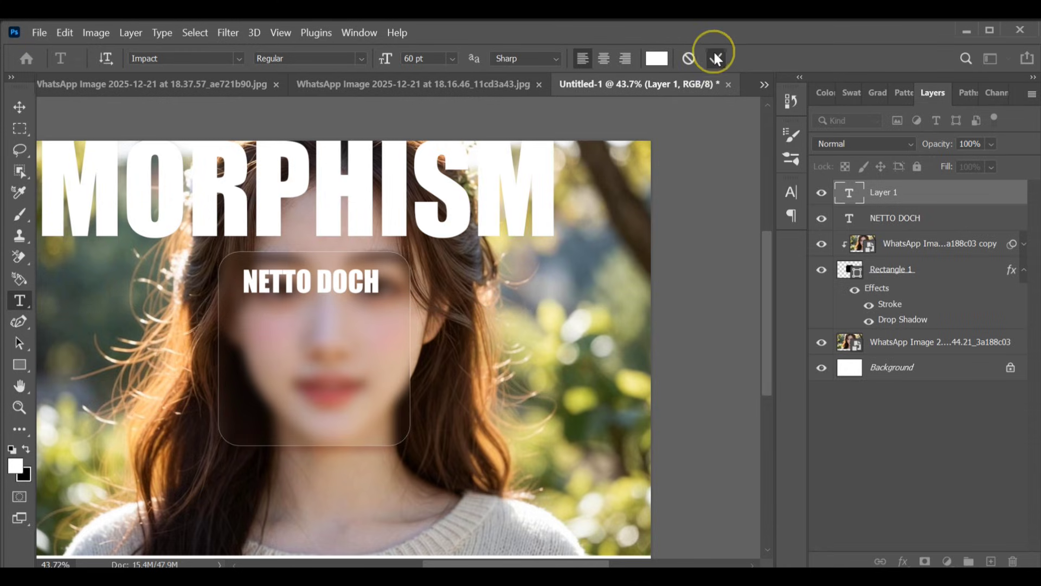
pyautogui.click(716, 58)
# Step: Scale the MORPHISM text to 19.11% and move it into the rectangle below NETTO DOCH
pyautogui.hotkey('ctrl', 't')
pyautogui.moveTo(38, 217); pyautogui.dragTo(273, 152)
pyautogui.moveTo(379, 158); pyautogui.dragTo(357, 368)
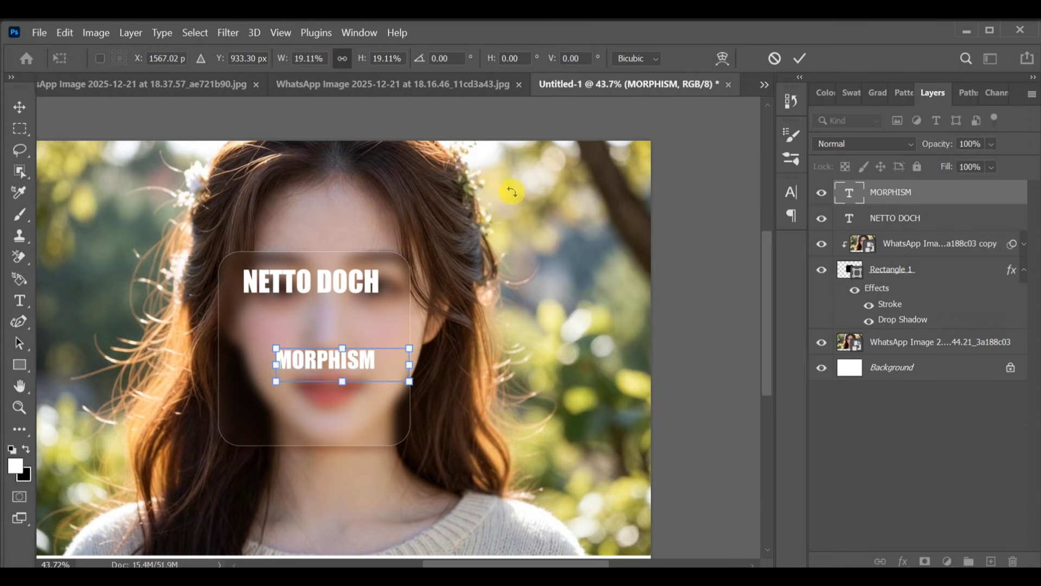
# Step: Change the colour of the MORPHISM text to bright yellow
pyautogui.doubleClick(279, 358)
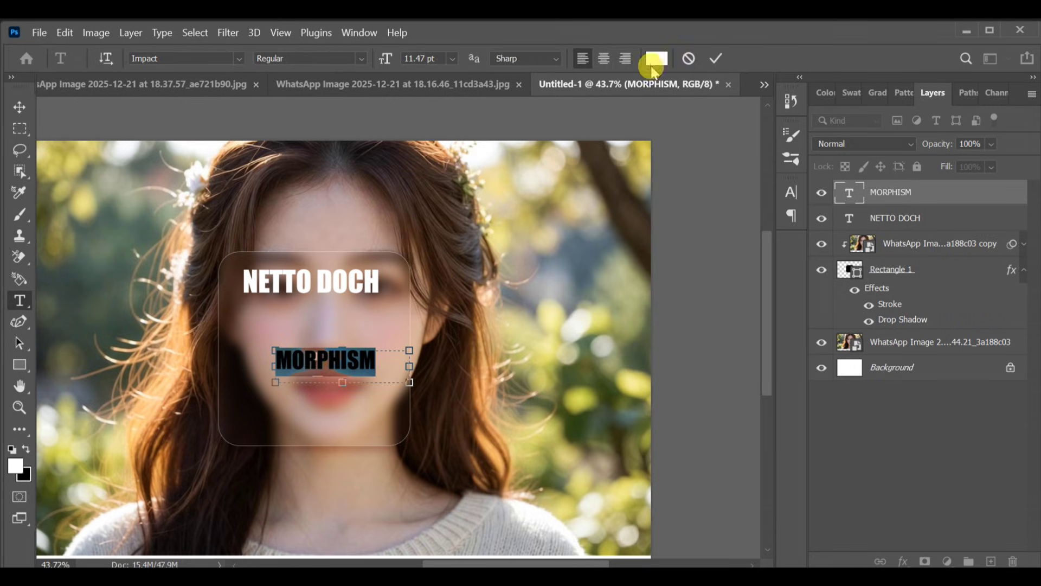
pyautogui.click(657, 60)
pyautogui.moveTo(830, 313); pyautogui.dragTo(819, 305)
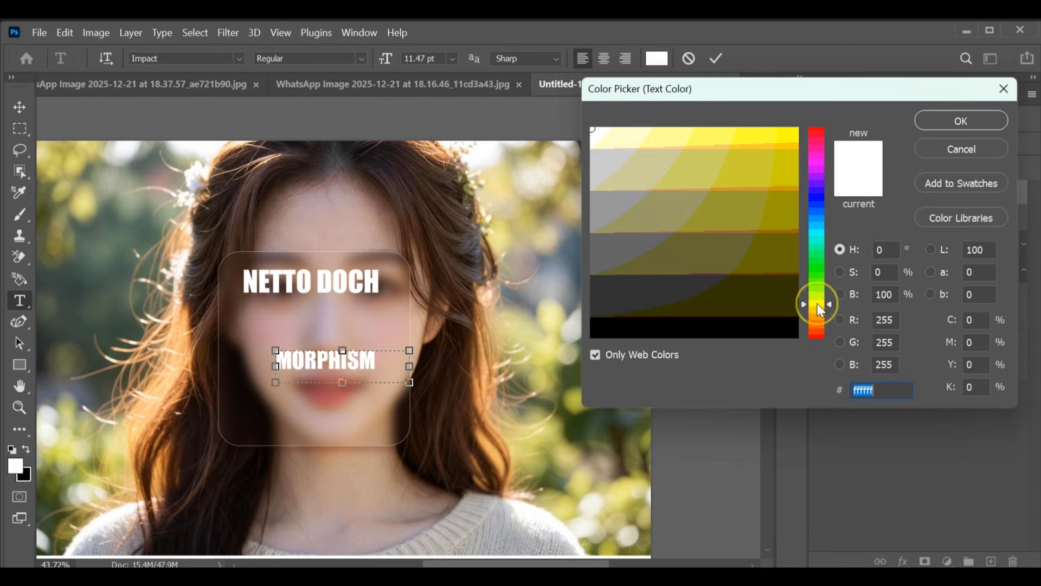
pyautogui.click(782, 129)
pyautogui.click(959, 120)
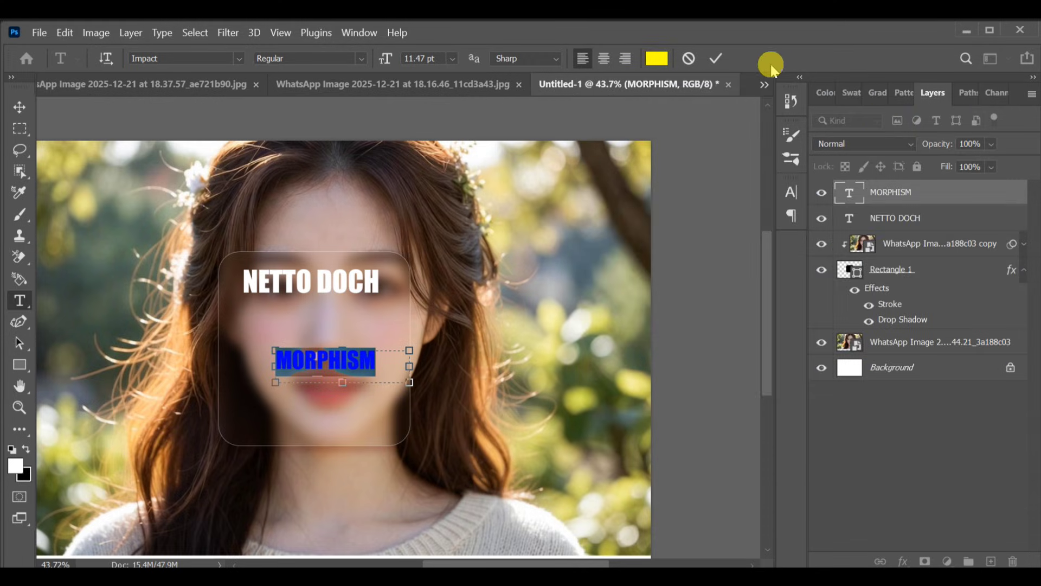
pyautogui.click(714, 60)
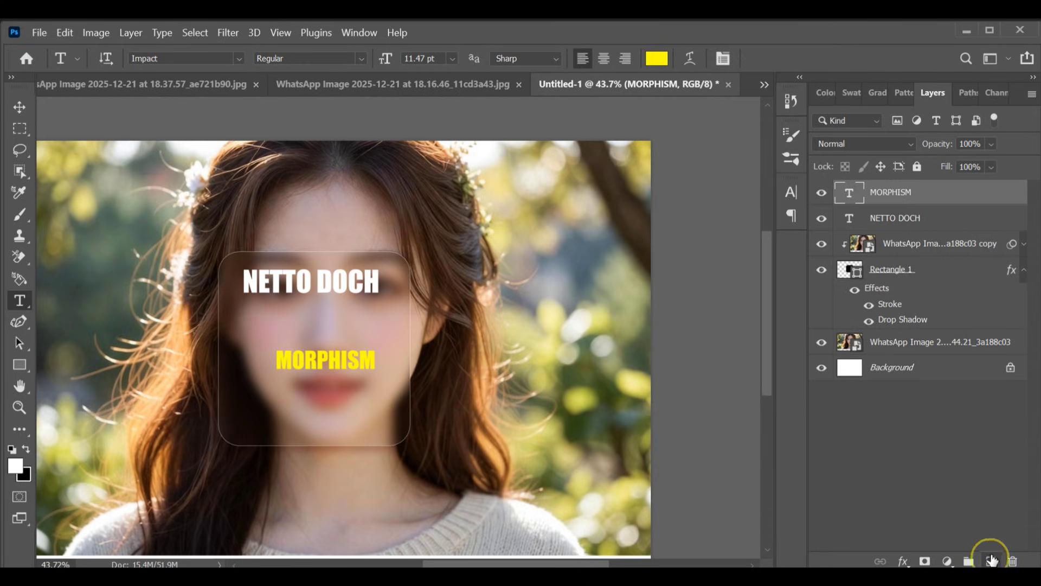
# Step: Add the text "EFFECT" on a new layer over the lower part of the portrait
pyautogui.click(992, 560)
pyautogui.moveTo(252, 391)
pyautogui.mouseDown()
pyautogui.moveTo(495, 495)
pyautogui.moveTo(575, 545)
pyautogui.mouseUp()
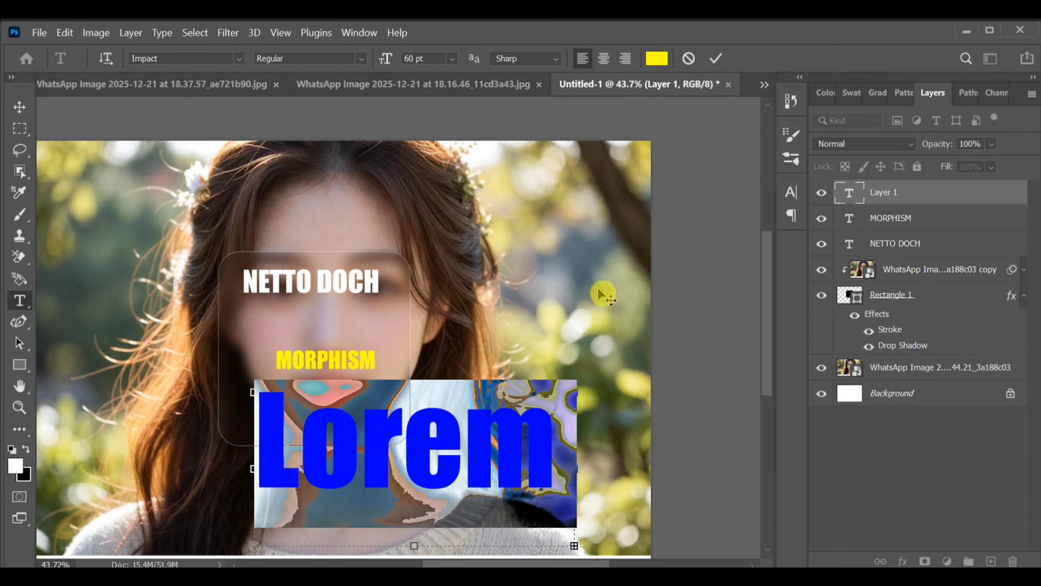
pyautogui.write('EFFECT')
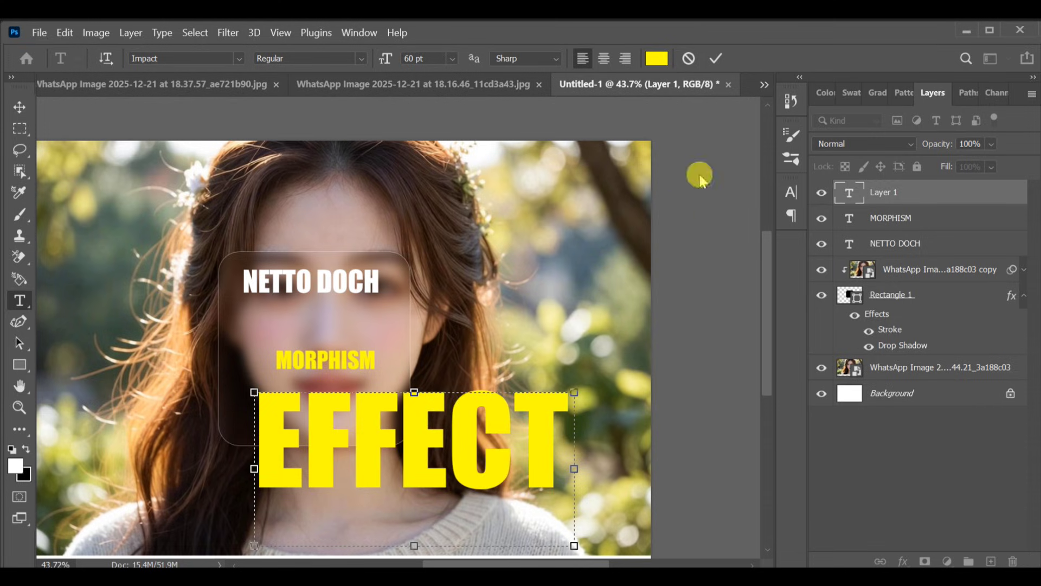
# Step: Try to set the EFFECT text colour to light blue 00ccff
pyautogui.click(660, 57)
pyautogui.click(820, 230)
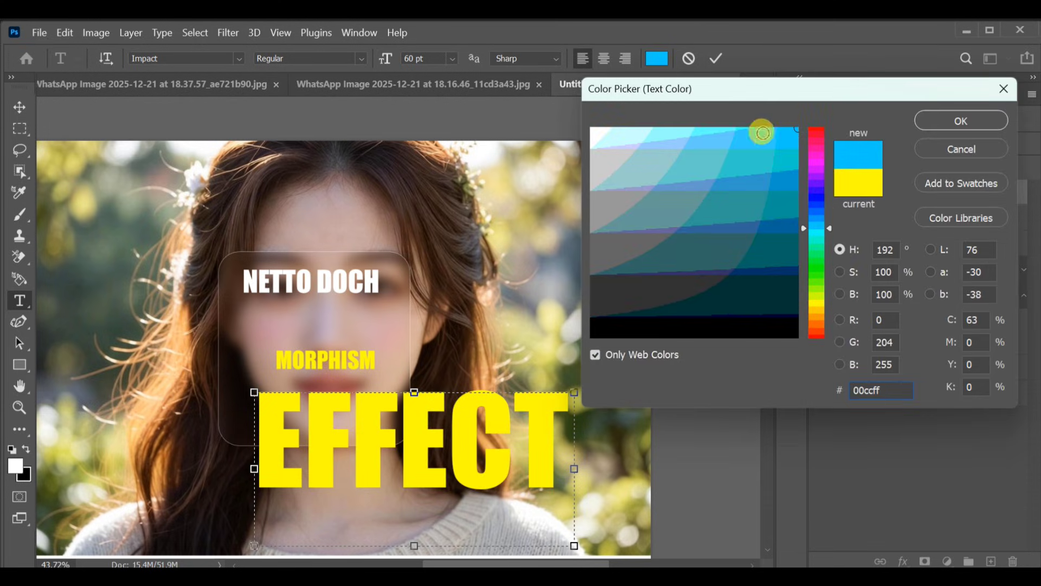
pyautogui.click(960, 118)
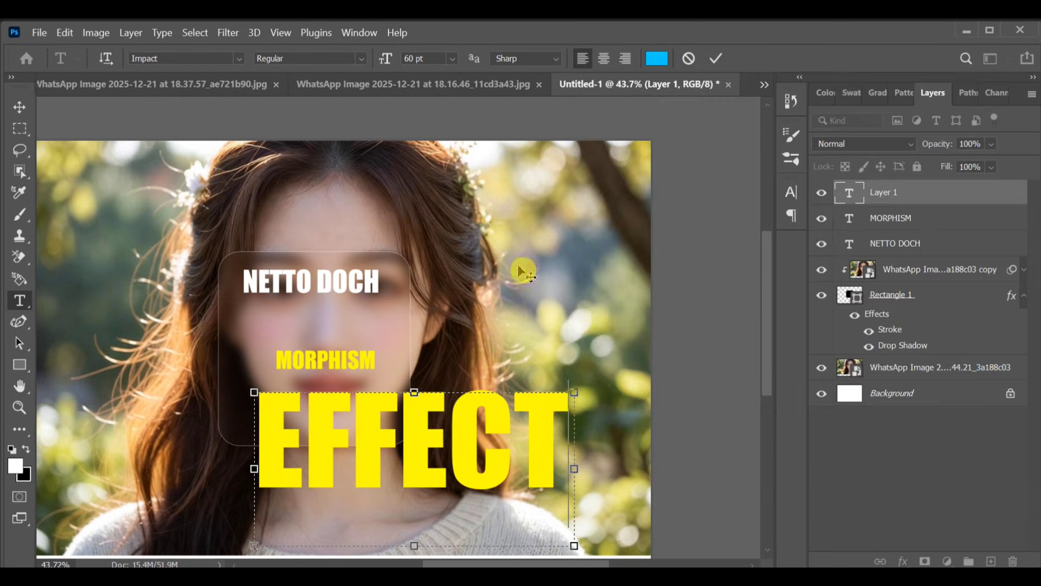
# Step: Select the whole EFFECT text, try out blue shades, and set its colour to red
pyautogui.hotkey('ctrl', 'a')
pyautogui.click(656, 58)
pyautogui.click(816, 227)
pyautogui.moveTo(805, 156)
pyautogui.mouseDown()
pyautogui.moveTo(797, 143)
pyautogui.moveTo(670, 121)
pyautogui.moveTo(705, 121)
pyautogui.mouseUp()
pyautogui.click(819, 243)
pyautogui.click(817, 234)
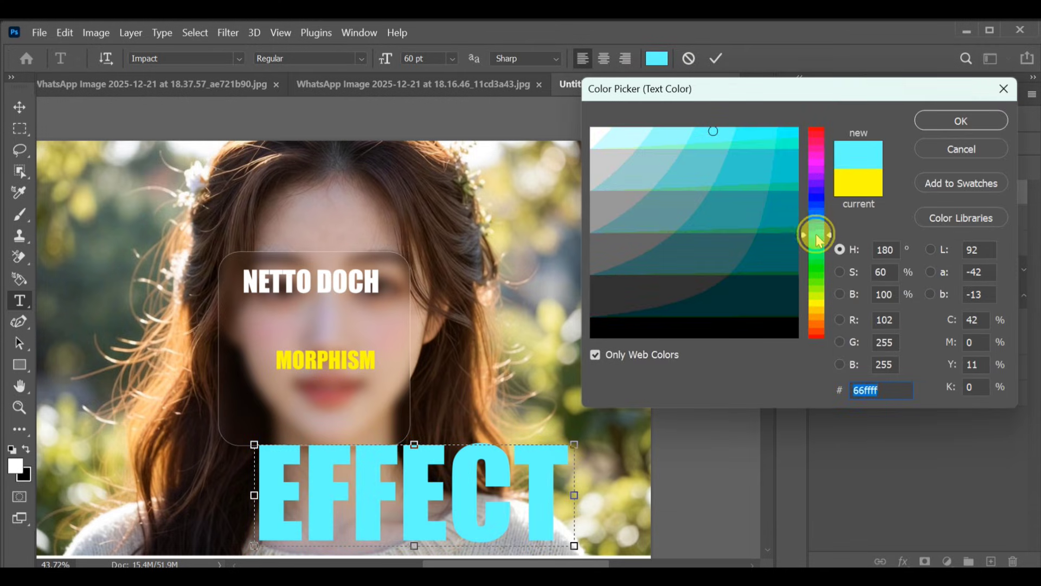
pyautogui.click(816, 221)
pyautogui.click(816, 230)
pyautogui.click(810, 224)
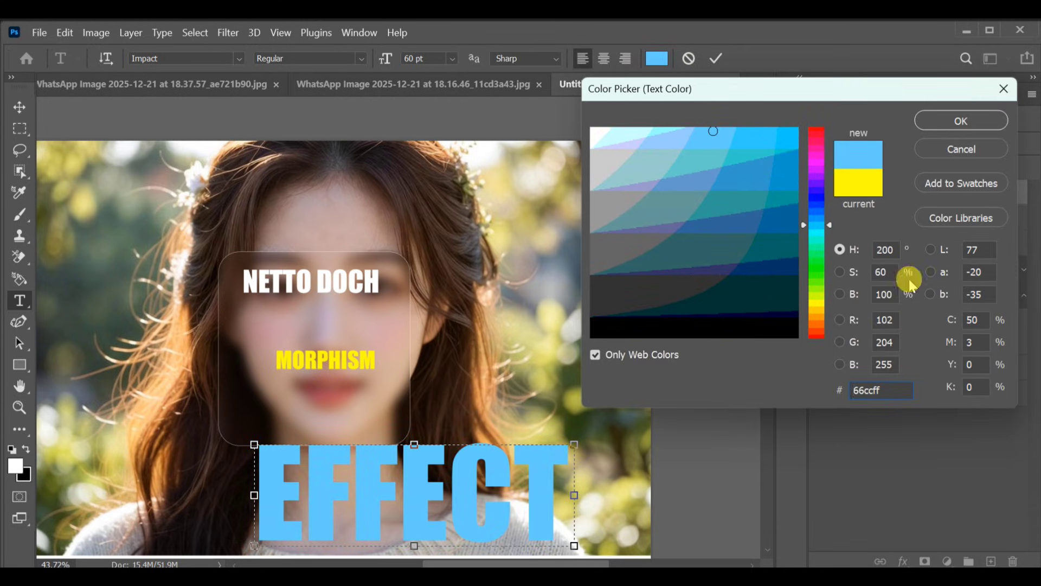
pyautogui.click(817, 129)
pyautogui.click(798, 128)
pyautogui.click(961, 121)
pyautogui.click(716, 58)
# Step: Scale the EFFECT text to 16.79% and place it just below MORPHISM inside the rectangle
pyautogui.hotkey('ctrl', 't')
pyautogui.moveTo(412, 432); pyautogui.dragTo(363, 388)
pyautogui.moveTo(343, 370); pyautogui.dragTo(349, 391)
pyautogui.moveTo(337, 390); pyautogui.dragTo(337, 400)
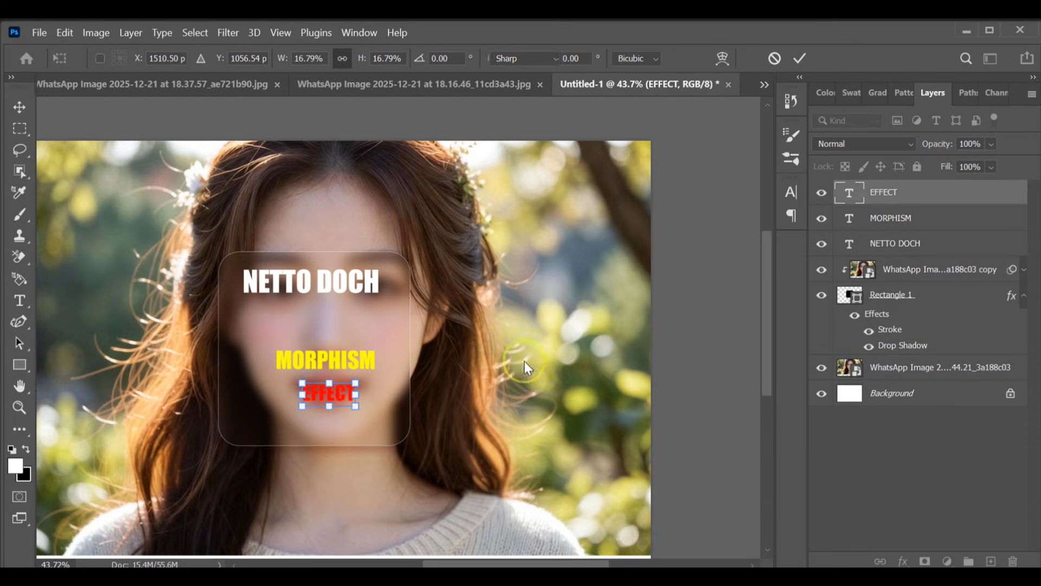
pyautogui.click(364, 276)
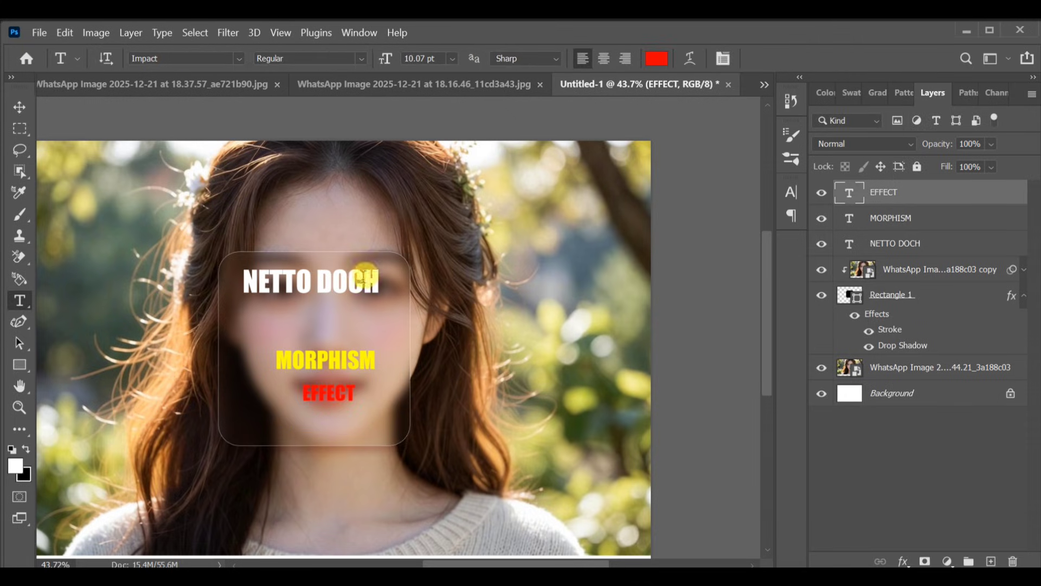
# Step: Nudge NETTO DOCH slightly down and shift MORPHISM and EFFECT left so the three words line up better in the rectangle
pyautogui.click(903, 250)
pyautogui.press('v')
pyautogui.moveTo(303, 281); pyautogui.dragTo(333, 360)
pyautogui.click(902, 223)
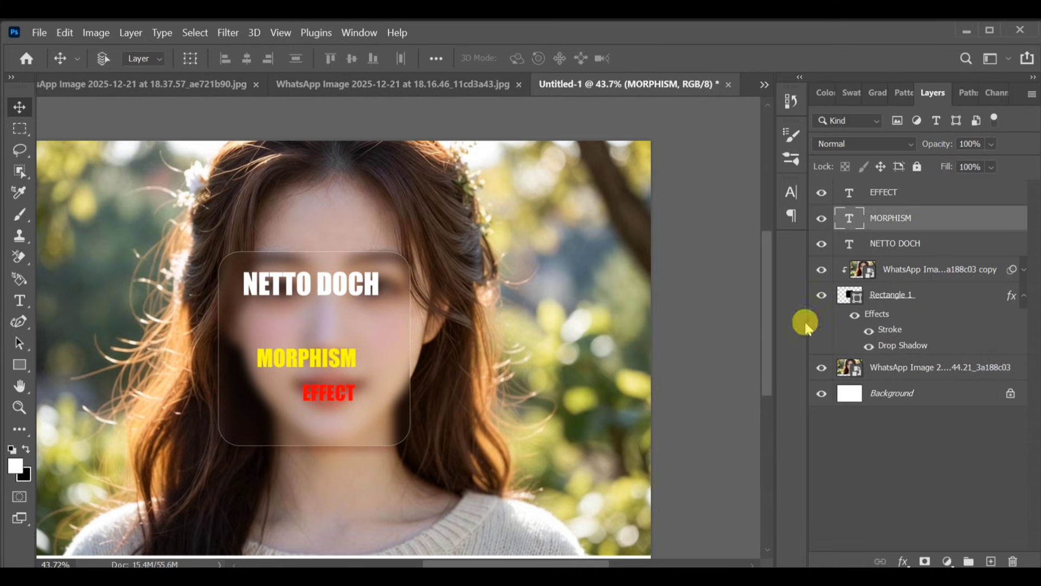
pyautogui.click(889, 192)
pyautogui.moveTo(327, 400); pyautogui.dragTo(304, 396)
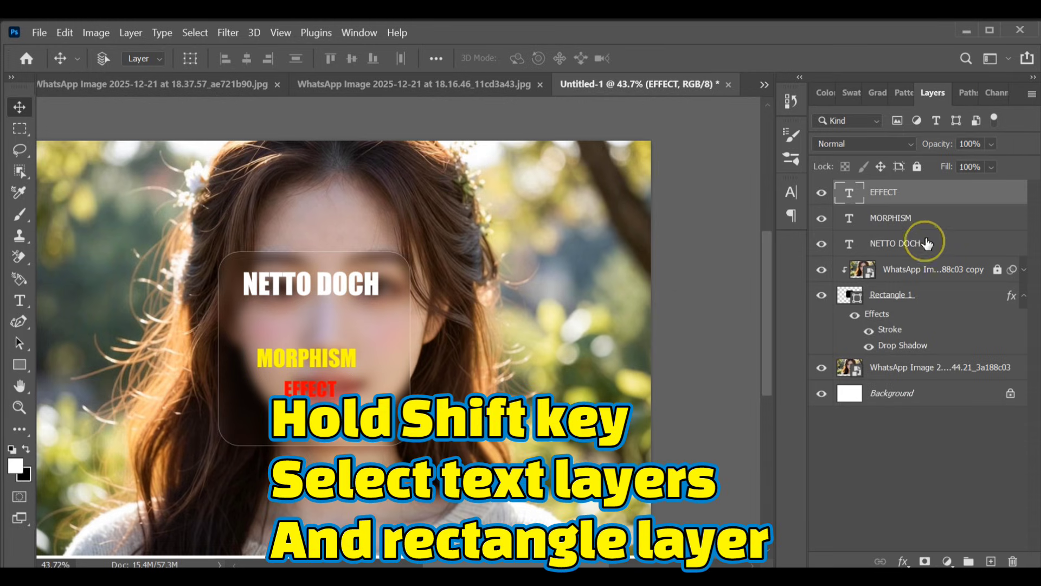
# Step: Try locking and linking the three text layers, the blurred copy and the rectangle together
pyautogui.keyDown('shift'); pyautogui.click(927, 244); pyautogui.keyUp('shift')
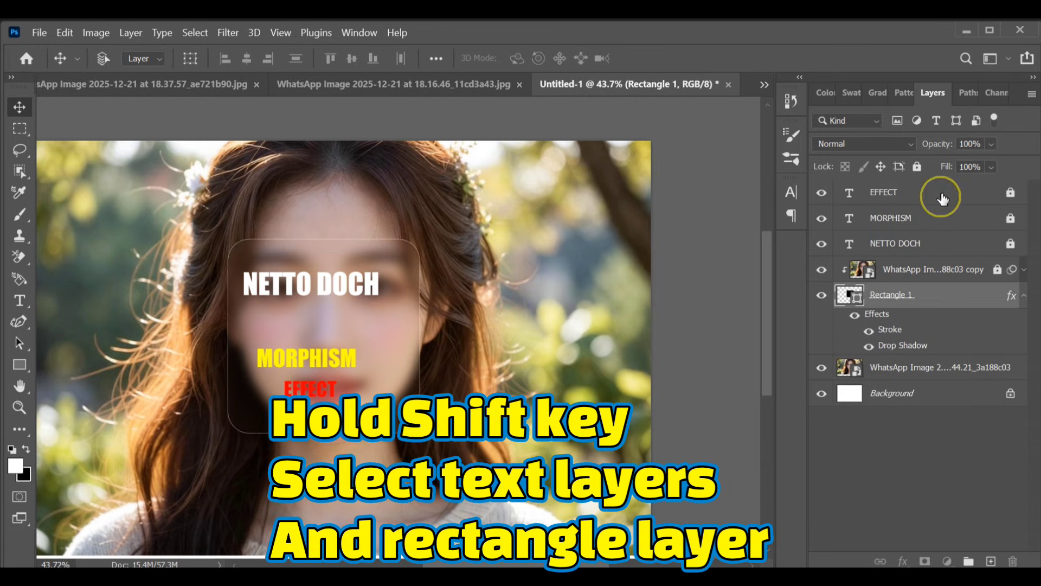
pyautogui.keyDown('shift'); pyautogui.click(942, 199); pyautogui.keyUp('shift')
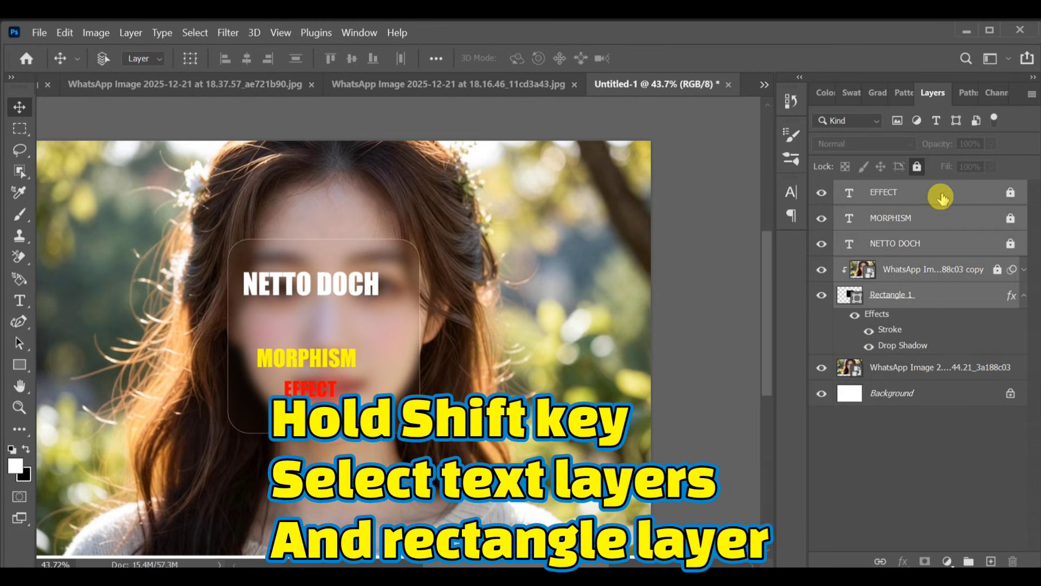
pyautogui.click(877, 562)
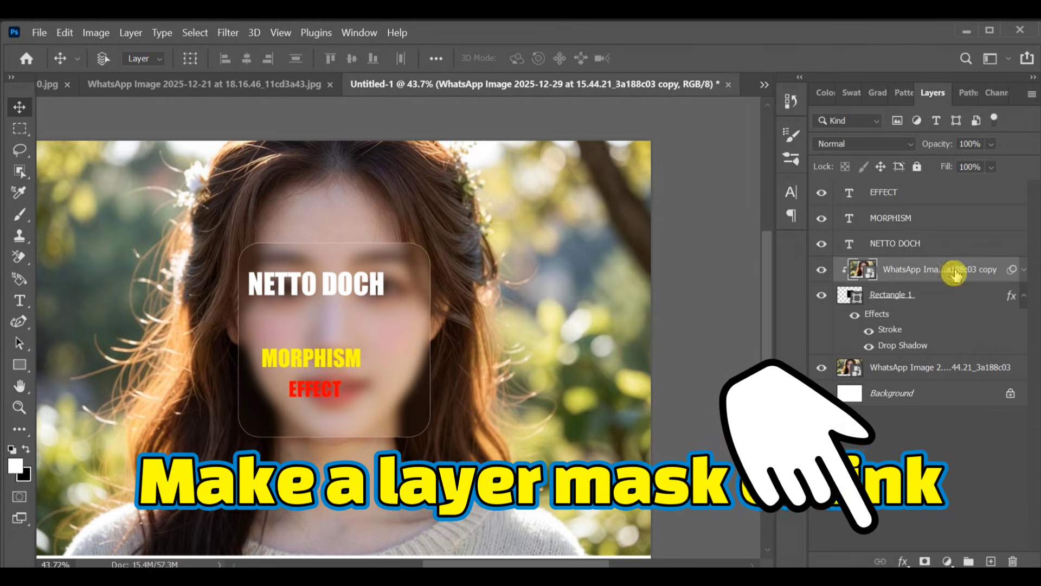
# Step: Lock the blurred portrait copy and link the three text layers with the rectangle layer
pyautogui.click(918, 167)
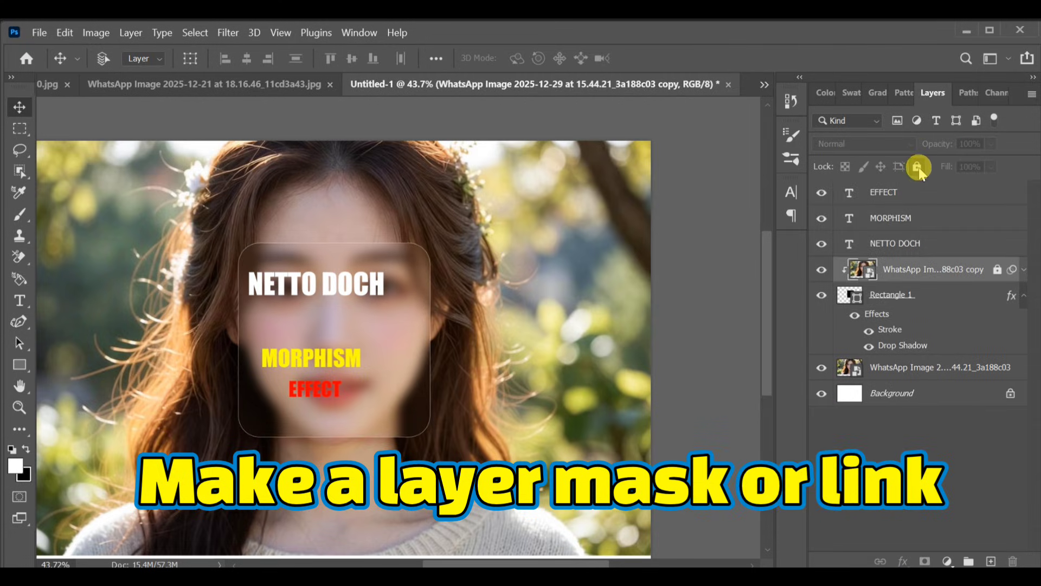
pyautogui.hotkey('ctrl', 'z')
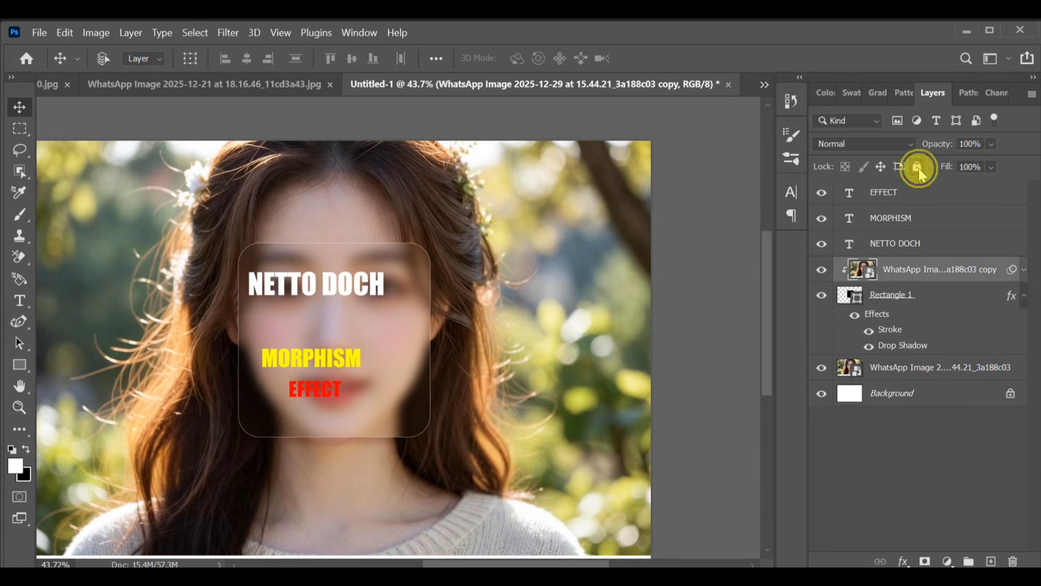
pyautogui.click(914, 297)
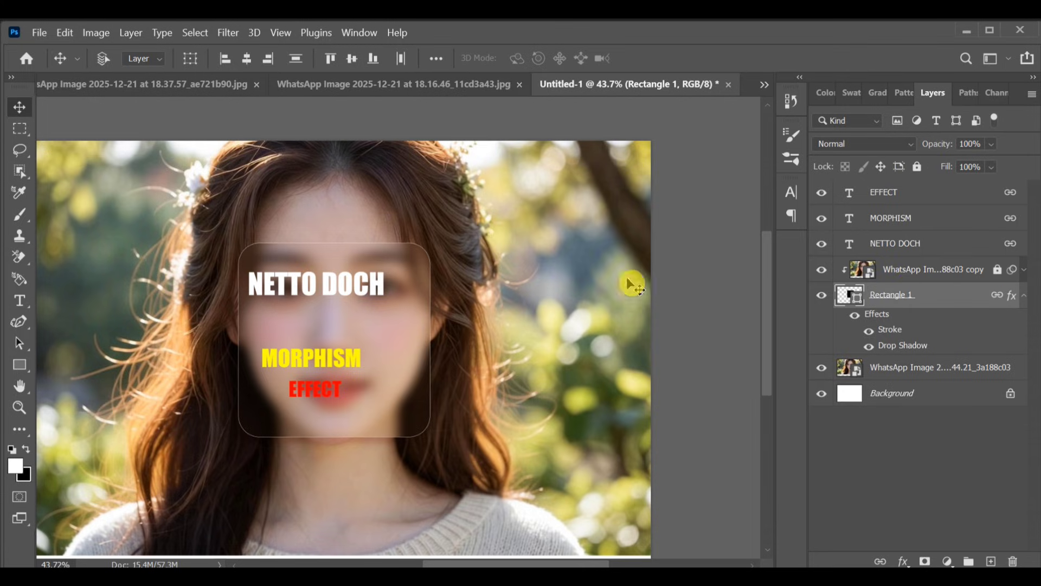